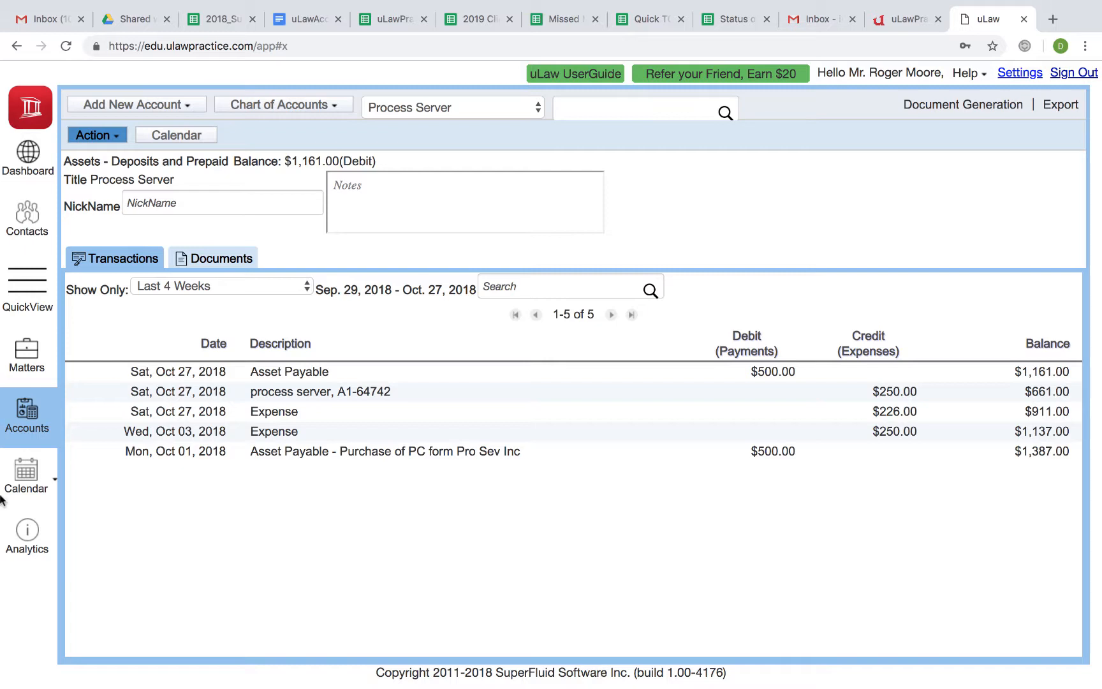
click(306, 114)
mouse_move(274, 148)
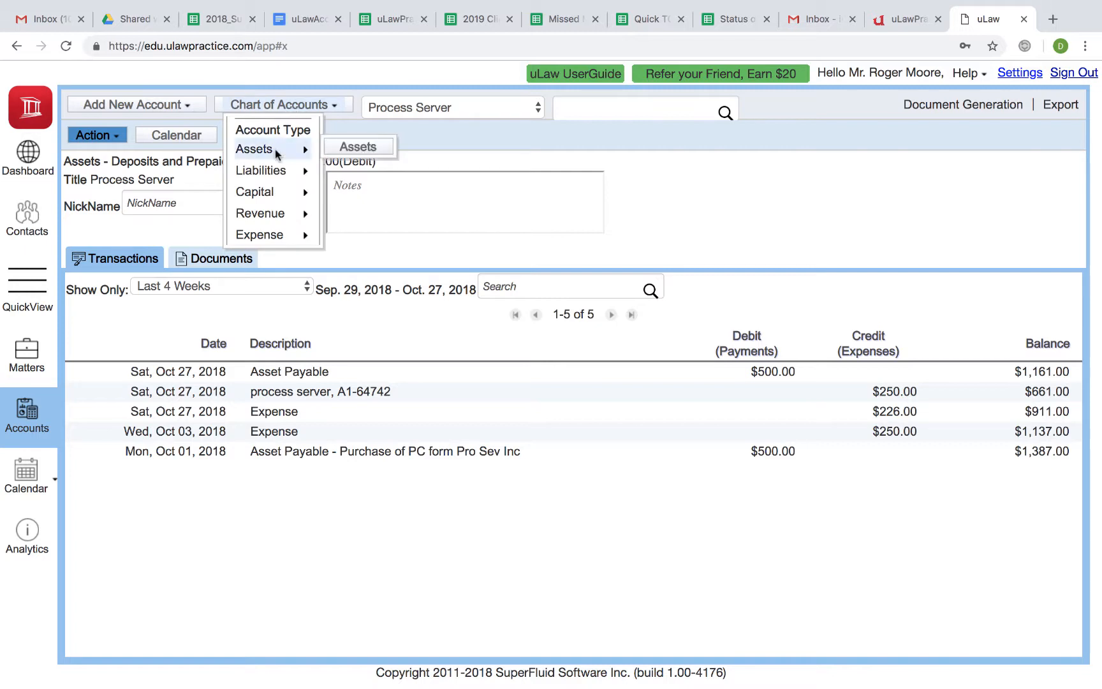
mouse_move(382, 215)
mouse_move(409, 255)
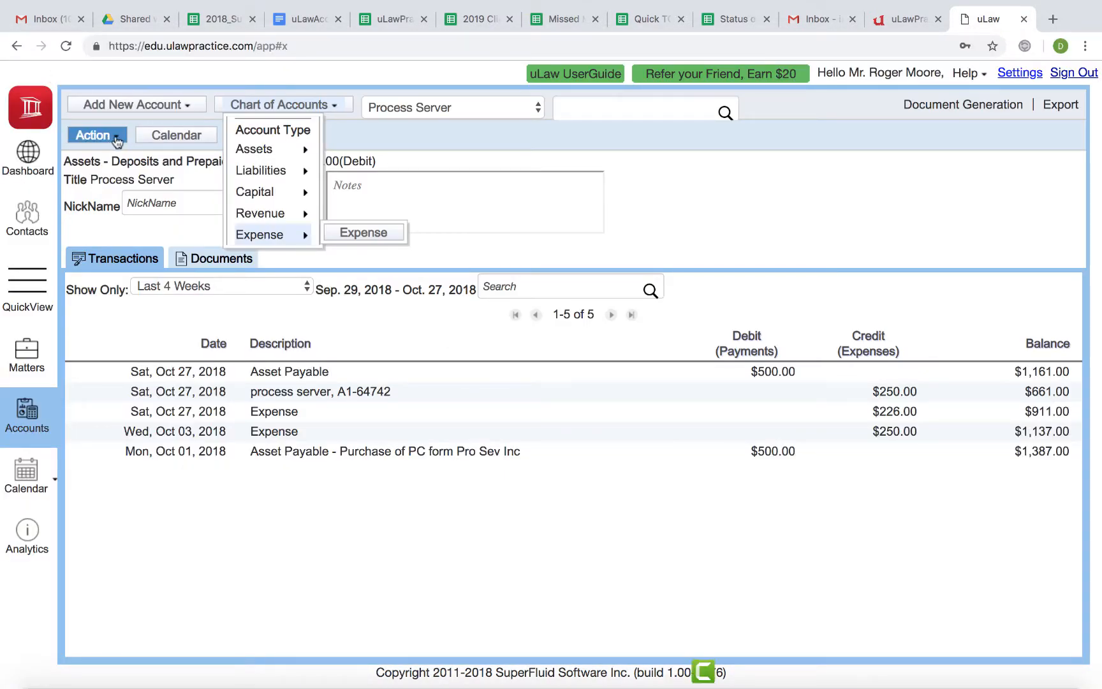
Create a Deposits and Prepaid asset account named Canada Post Stamps and save it.
click(120, 107)
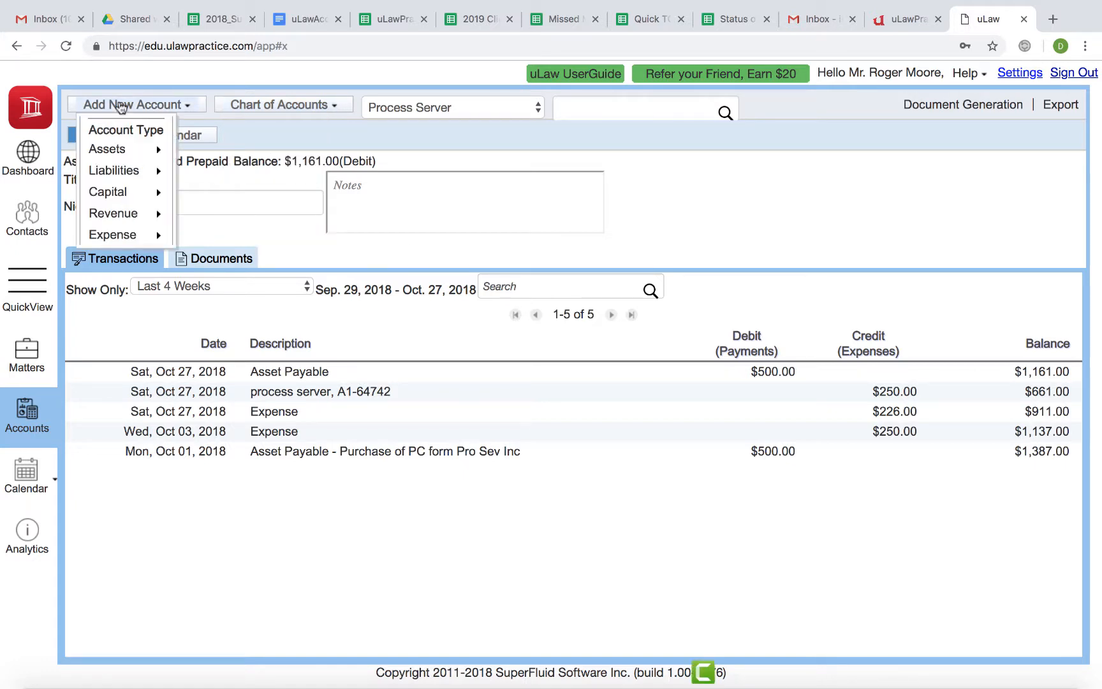
mouse_move(126, 151)
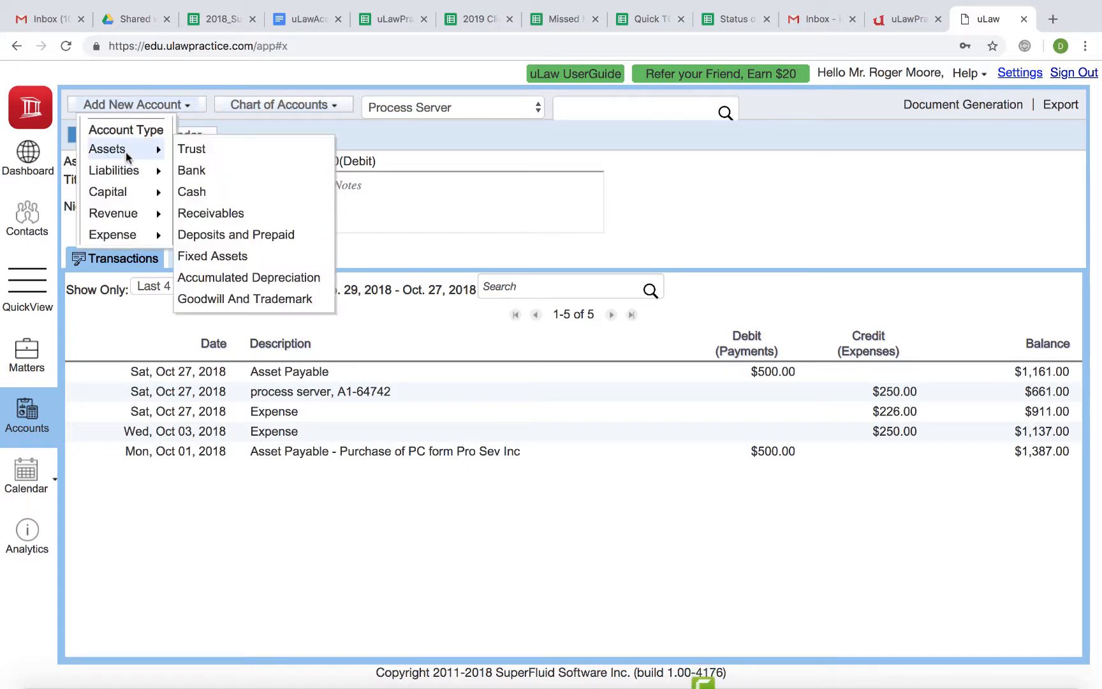
click(253, 236)
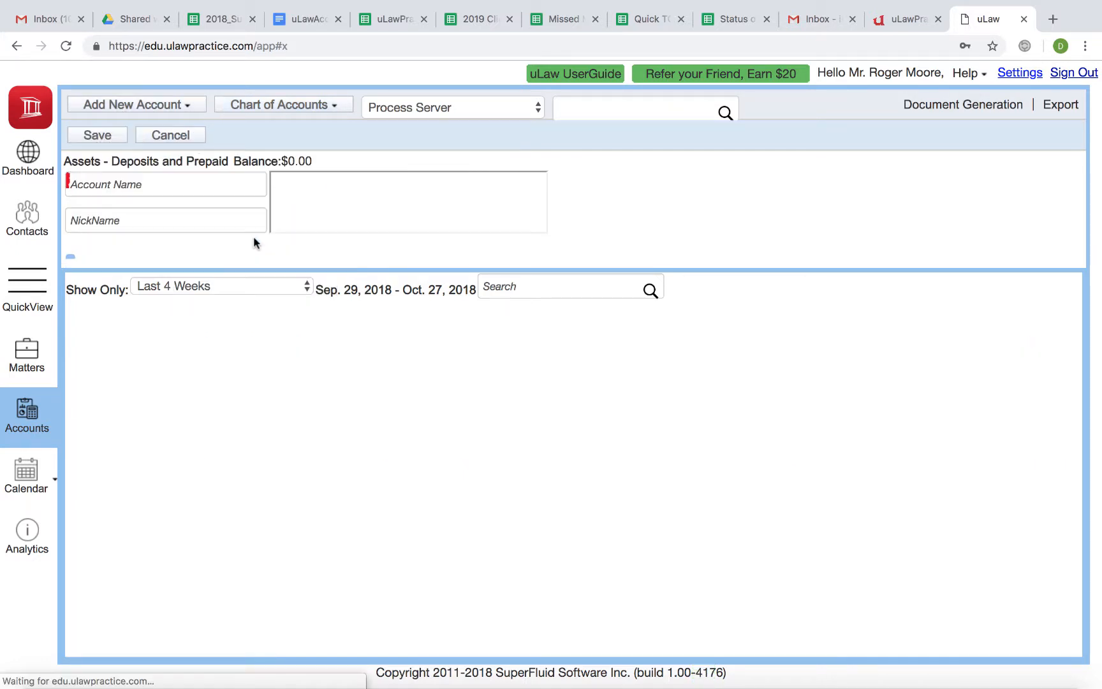
click(161, 186)
text(Canada )
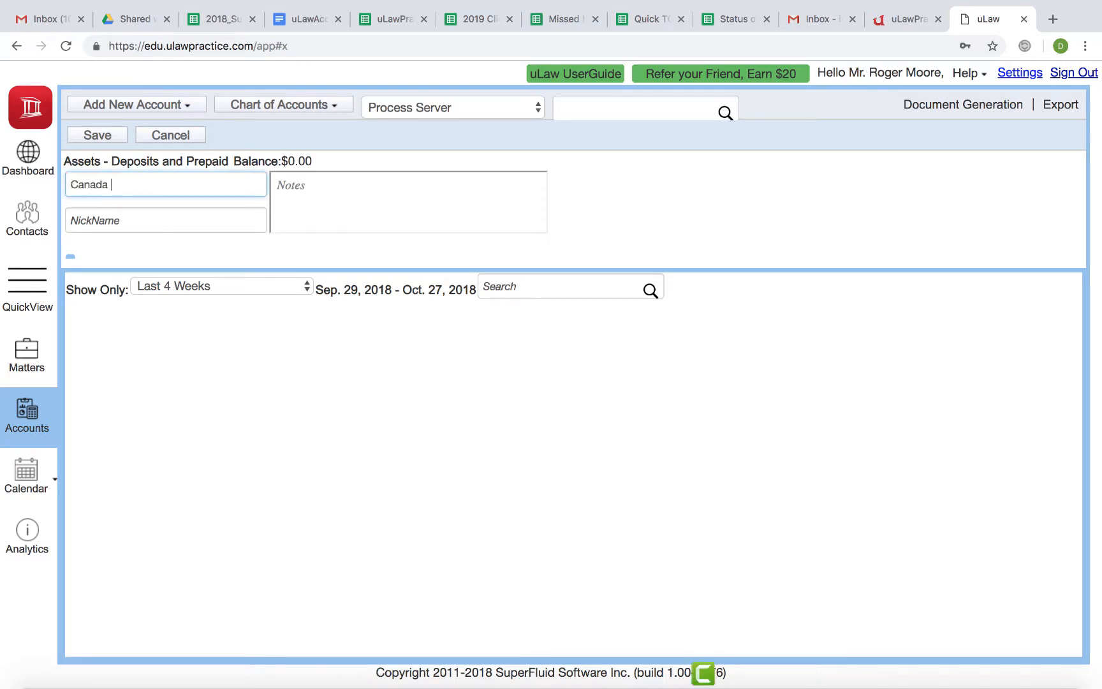
text(Post Stamps)
click(107, 136)
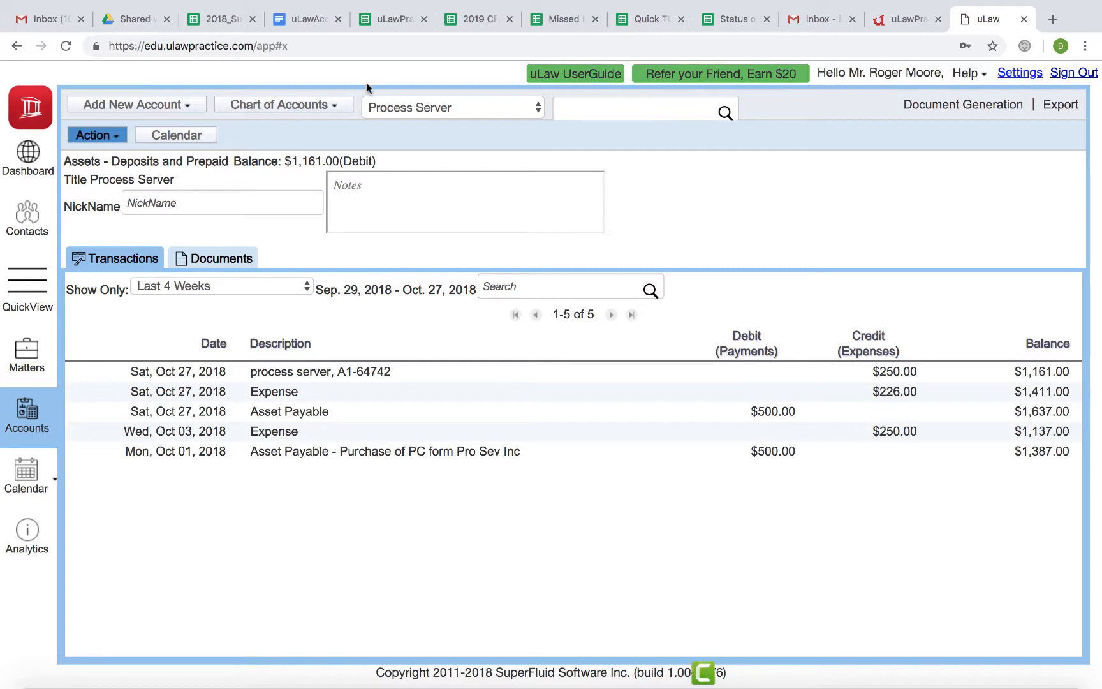
Start a Prepayment & Purchases asset entry for the Canada Post Stamps prepaid account.
click(97, 142)
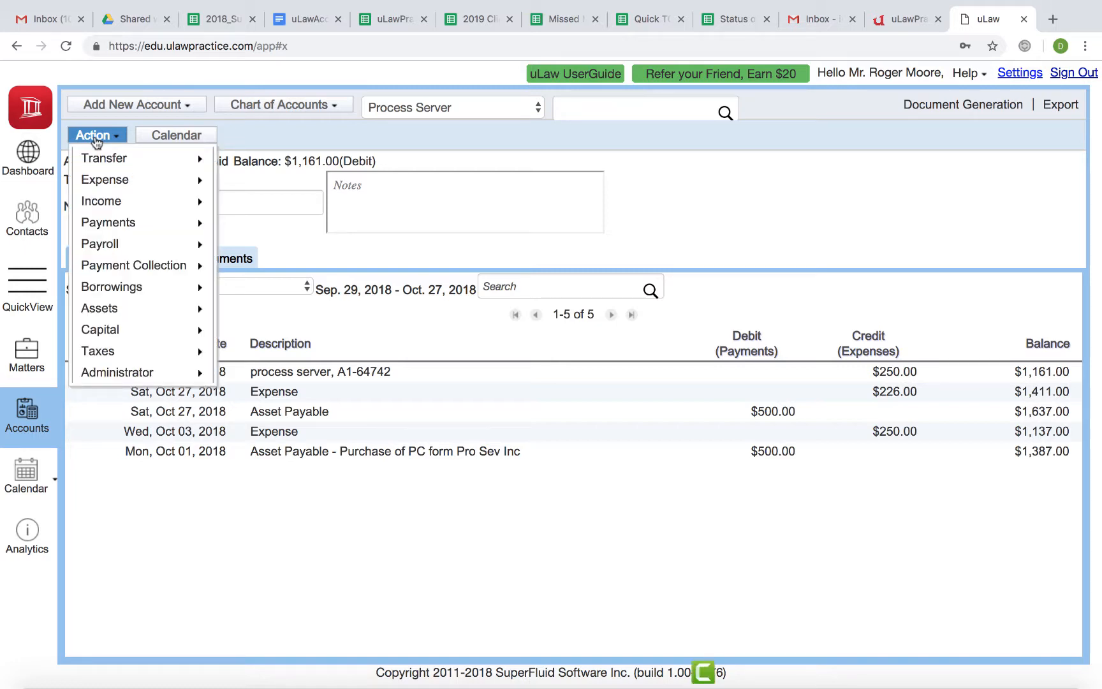
mouse_move(205, 311)
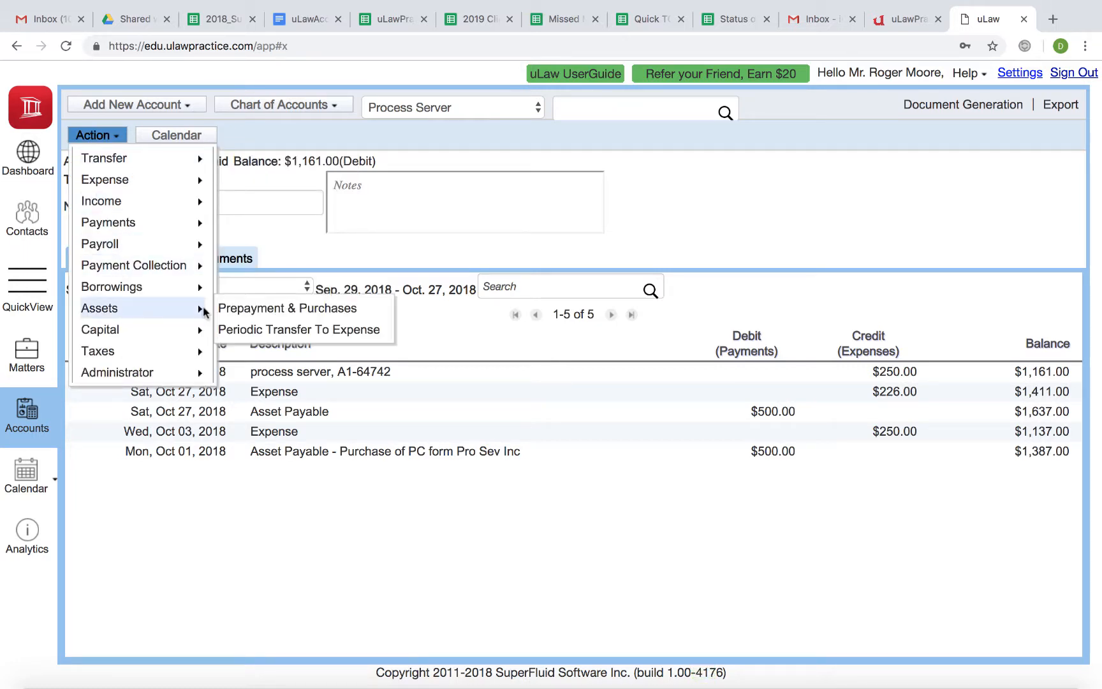
click(303, 310)
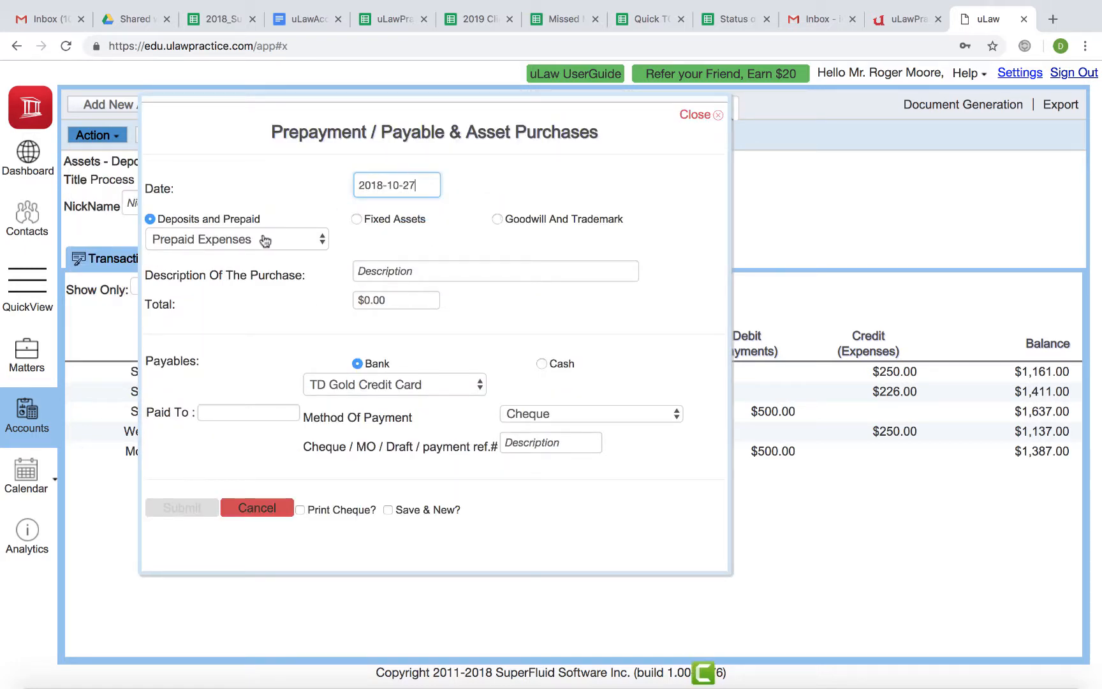
click(321, 239)
click(221, 390)
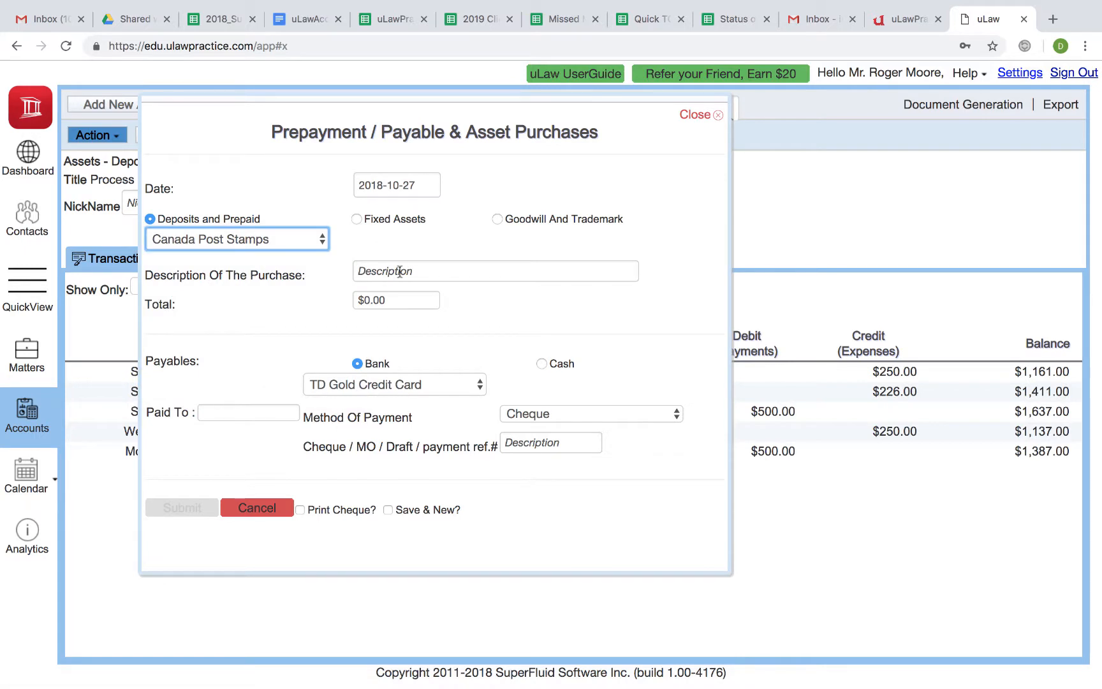
Set the purchase total to $113 and describe it as "100x$1 stamps purchased".
click(376, 300)
text(11)
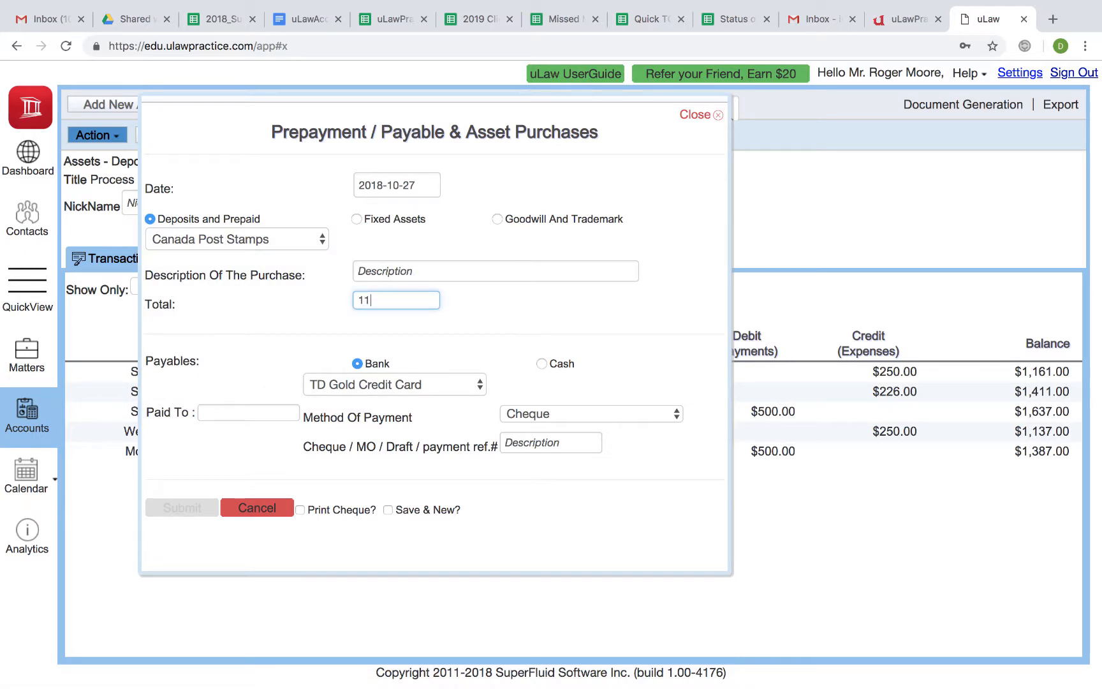
text(3)
click(551, 316)
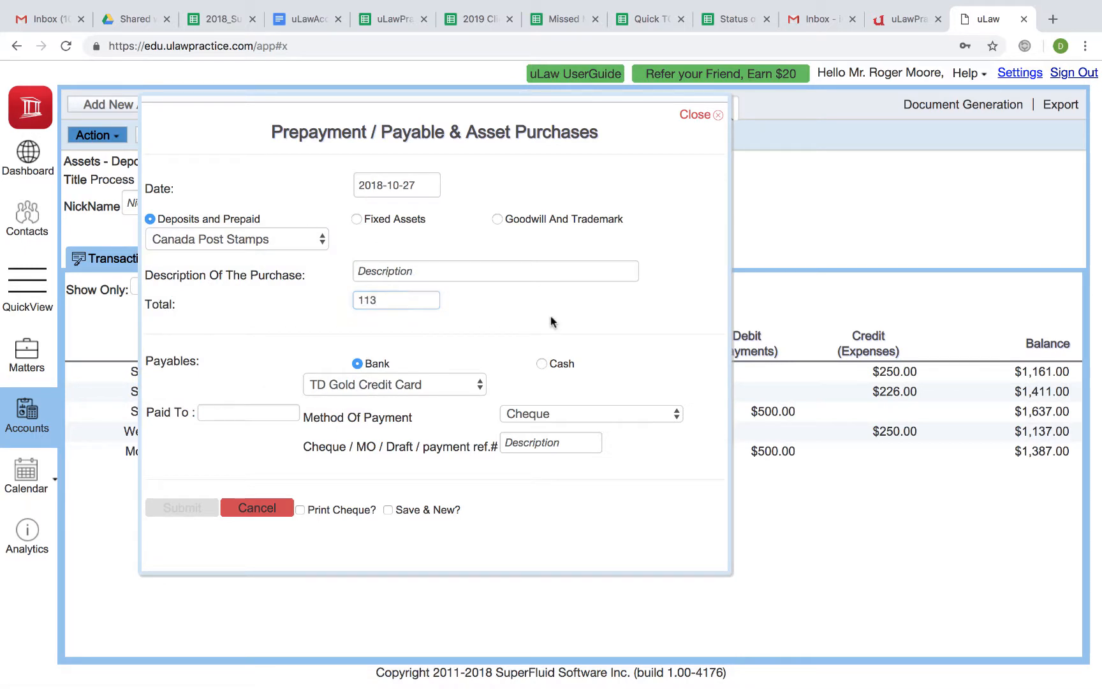
click(429, 273)
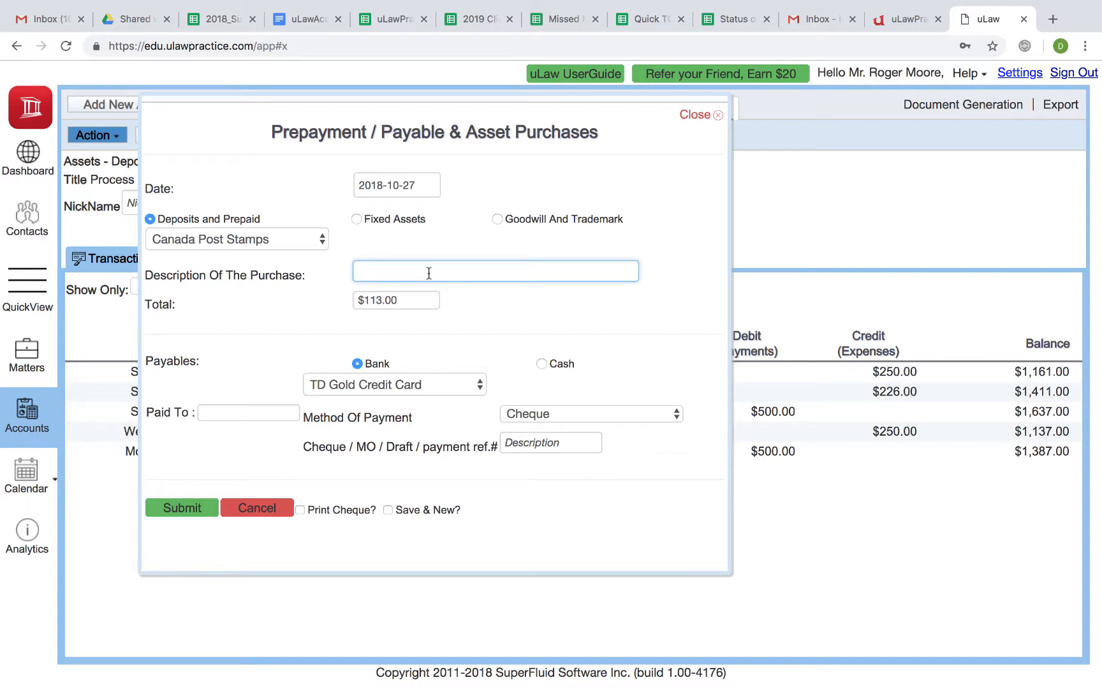
text(100x$1 stamps putchased)
Set the payment method to Credit Card, paid to Canada Post, and submit the prepayment.
click(579, 415)
scroll(574, 600, down, 2)
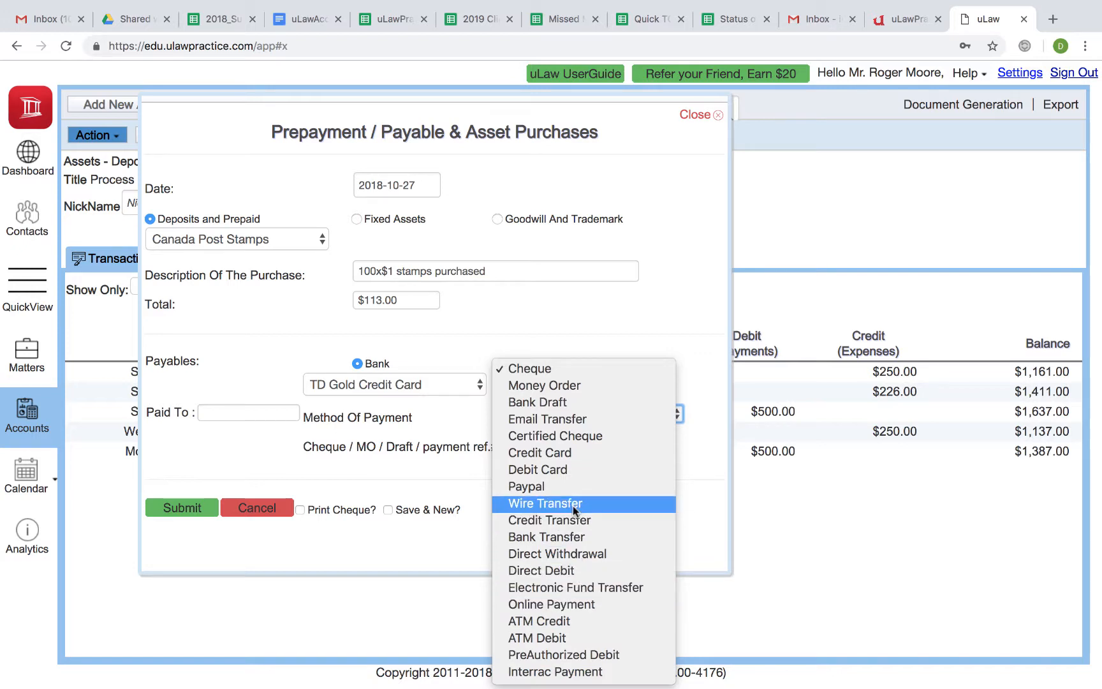
click(542, 453)
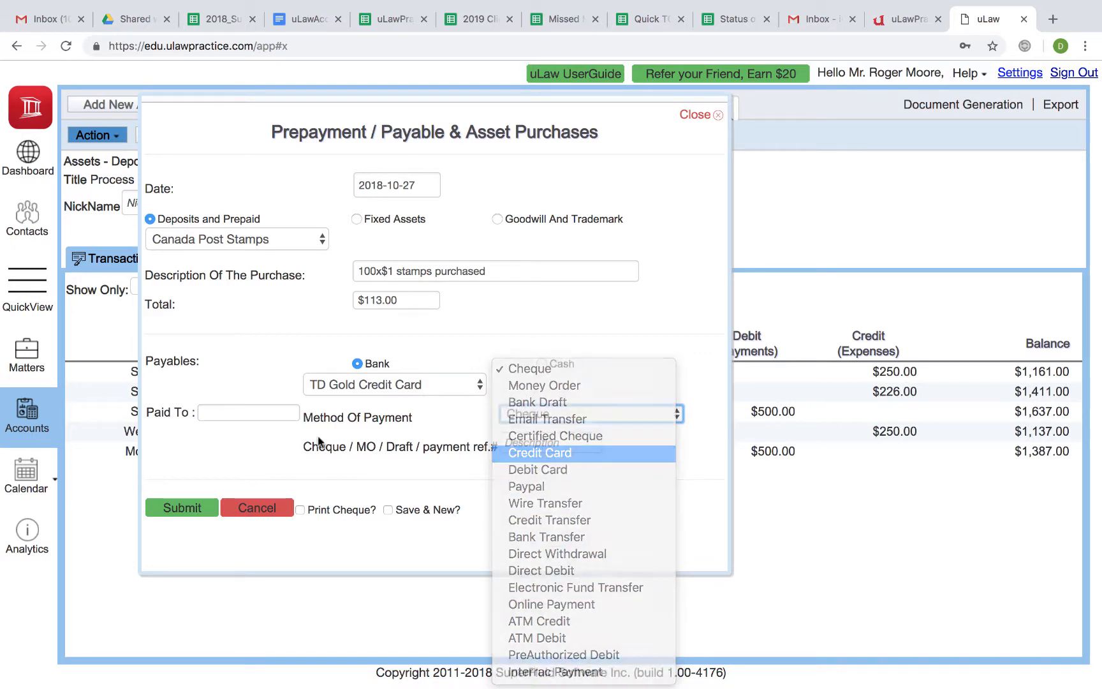
click(232, 413)
text(Canada )
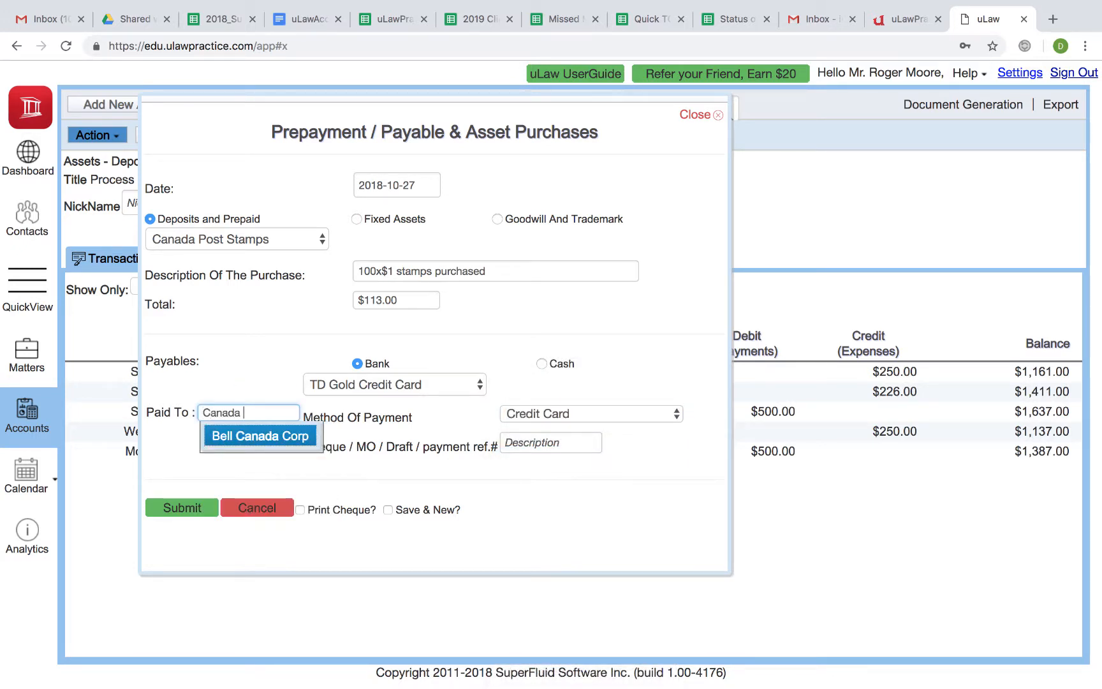
text(Post)
double_click(230, 357)
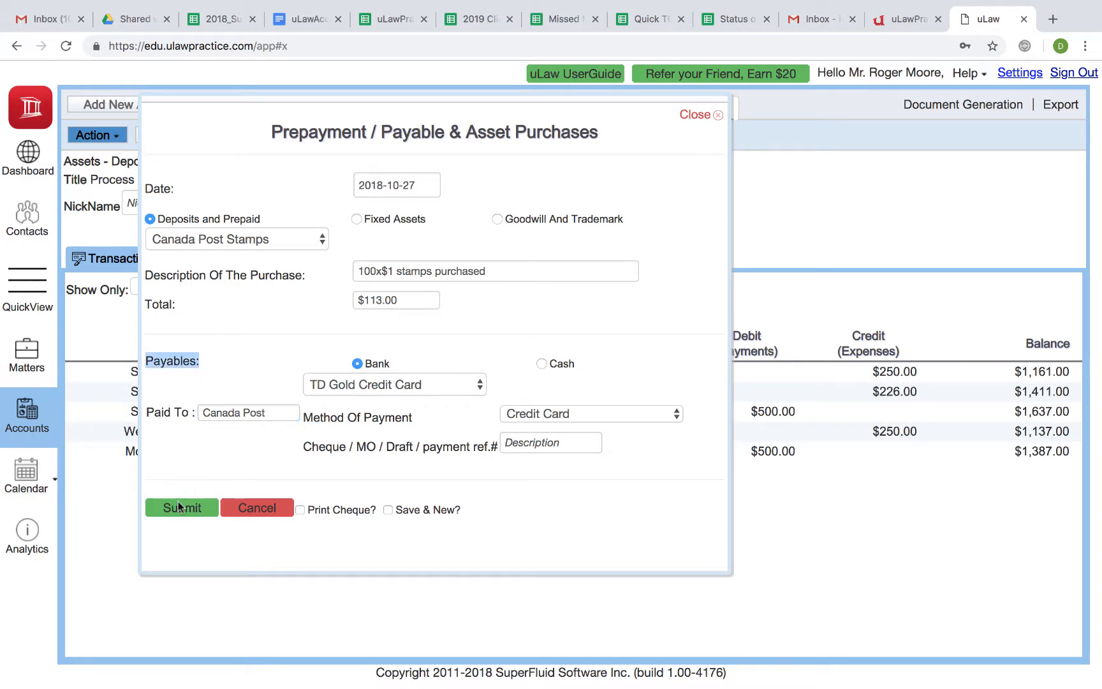
click(183, 509)
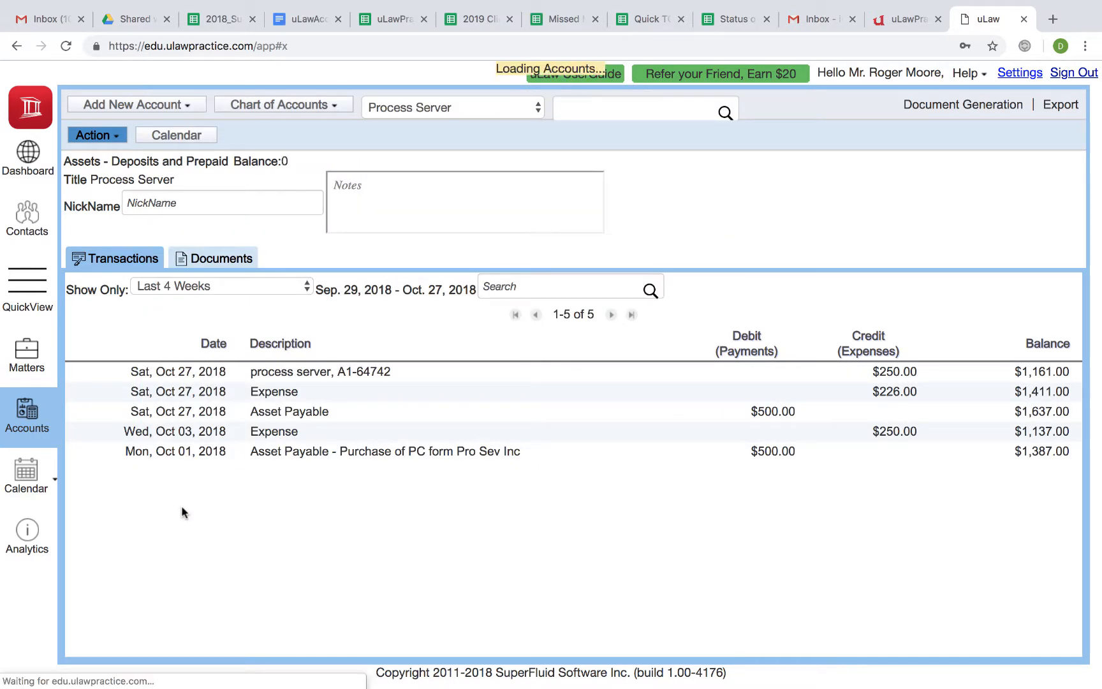
Open the Canada Post Stamps account and examine the debit and credit details of its stamp purchase transaction.
click(312, 107)
mouse_move(277, 145)
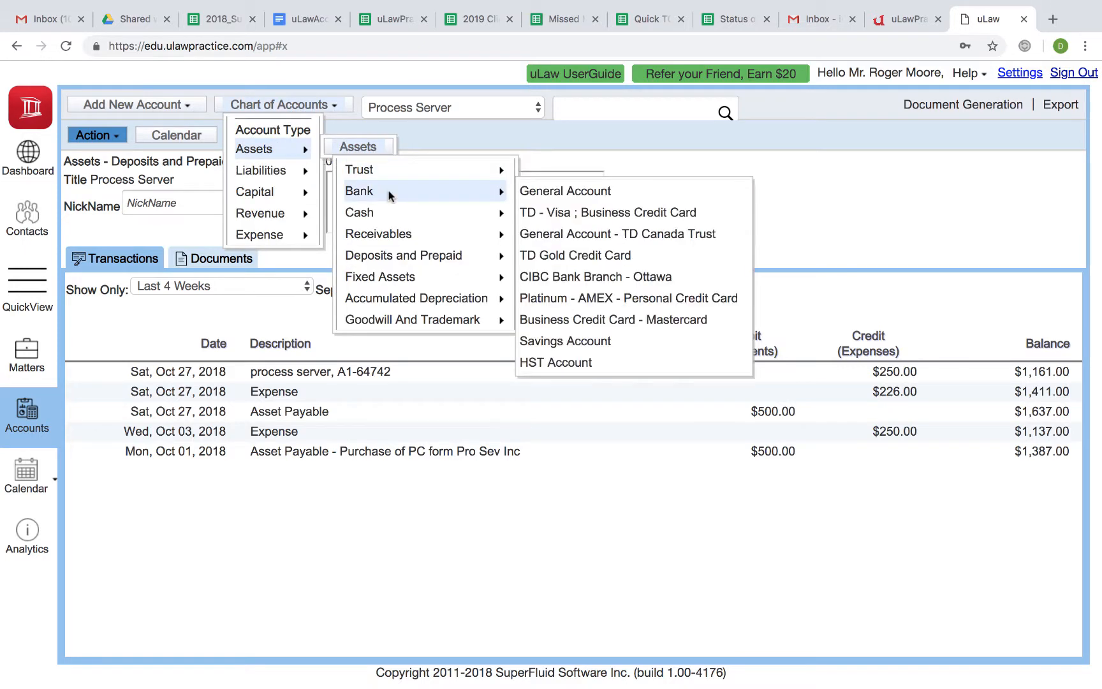
mouse_move(411, 255)
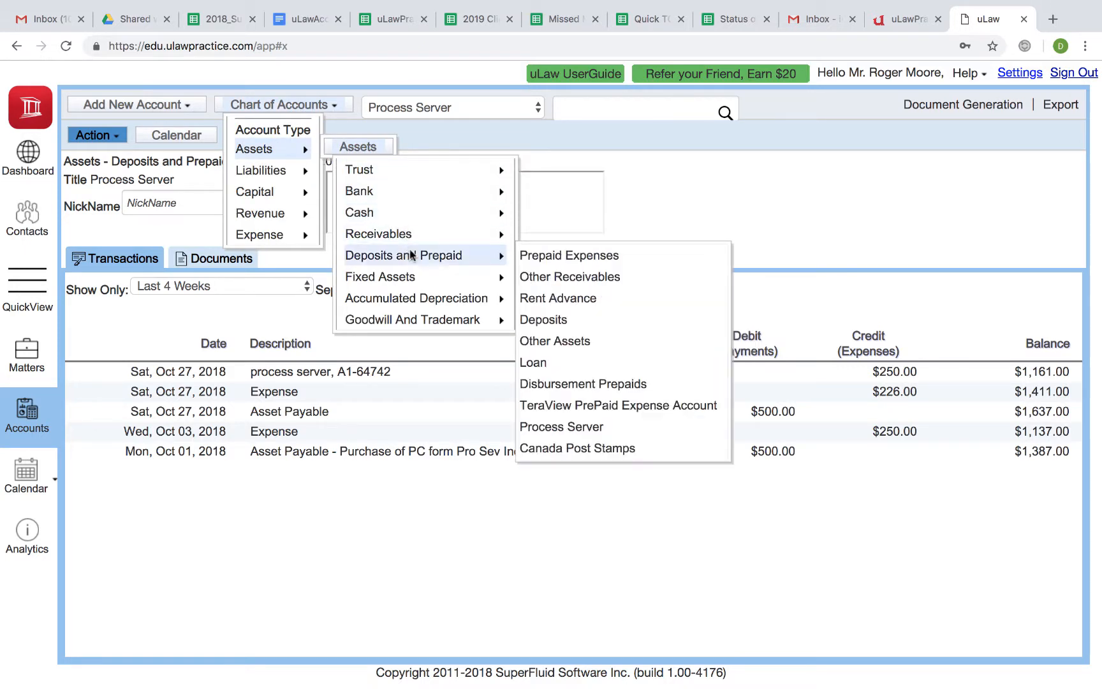
click(597, 448)
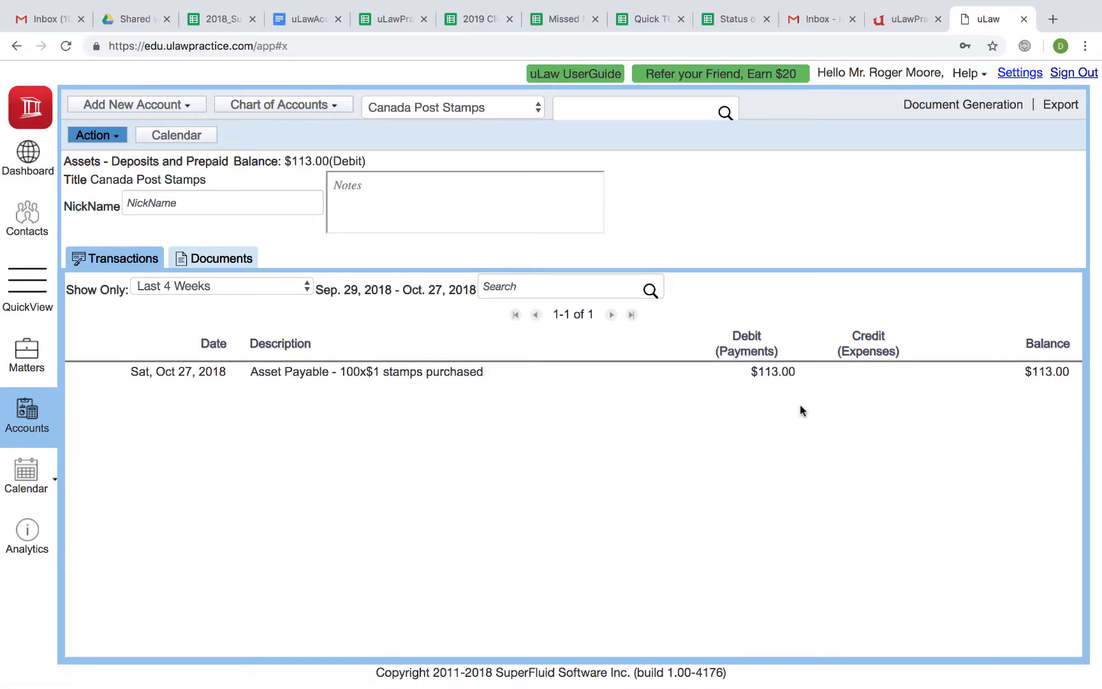
click(402, 374)
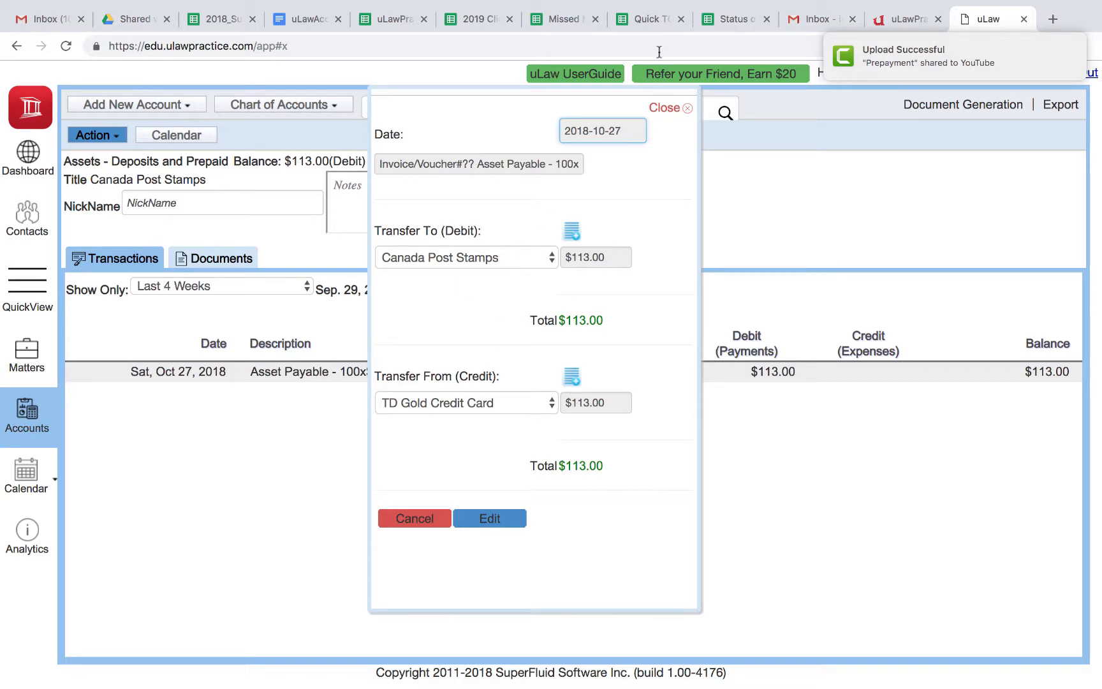
click(666, 108)
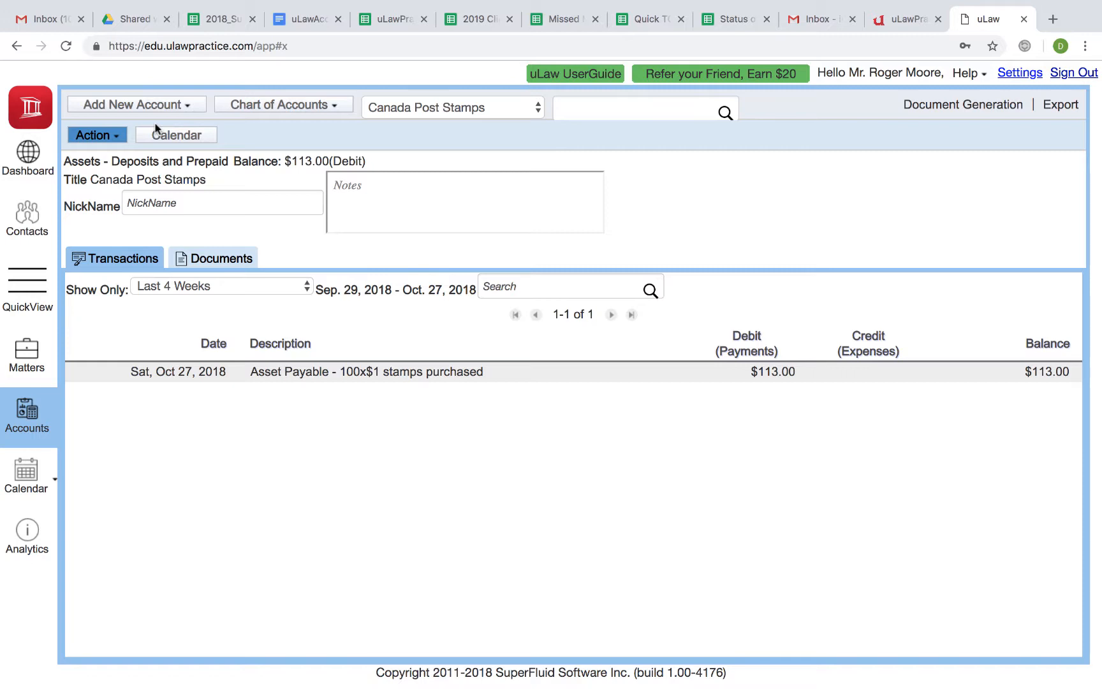
Start a Periodic Transfer To Expense for the Postage and courier office expense with an amount of $50.
click(111, 139)
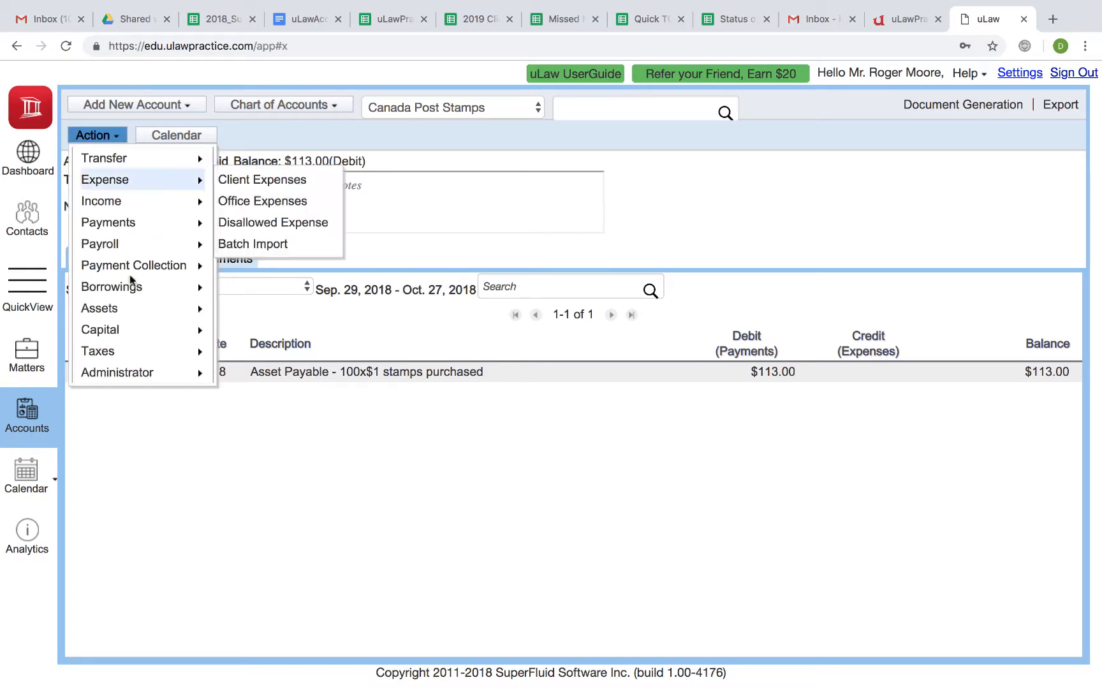
mouse_move(139, 310)
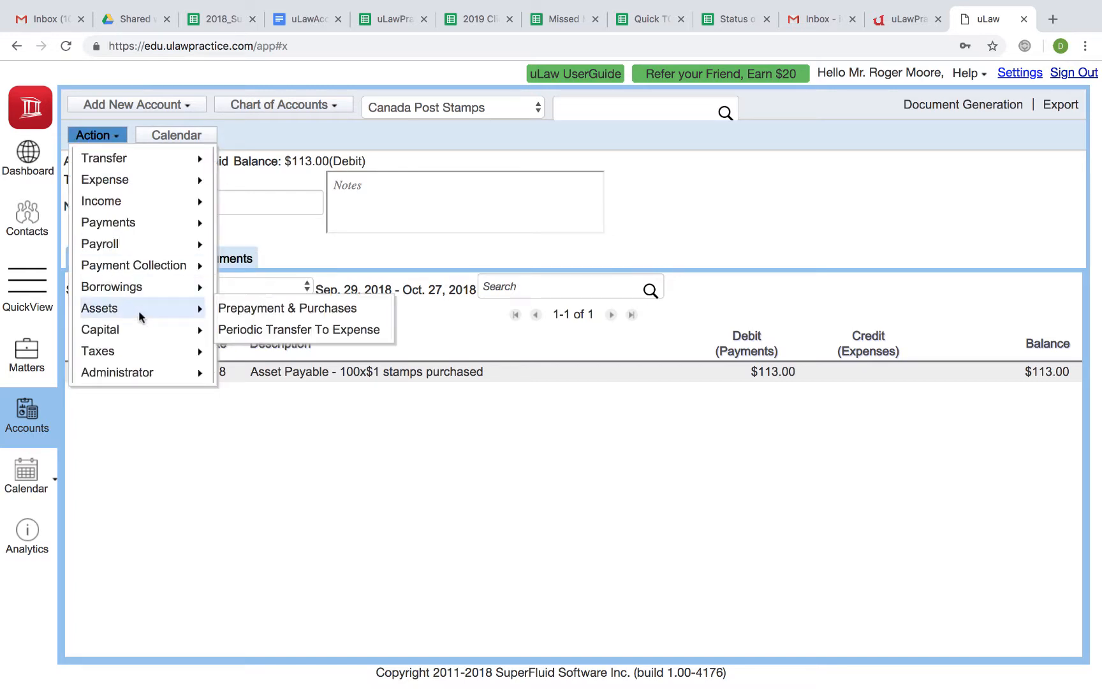
click(302, 327)
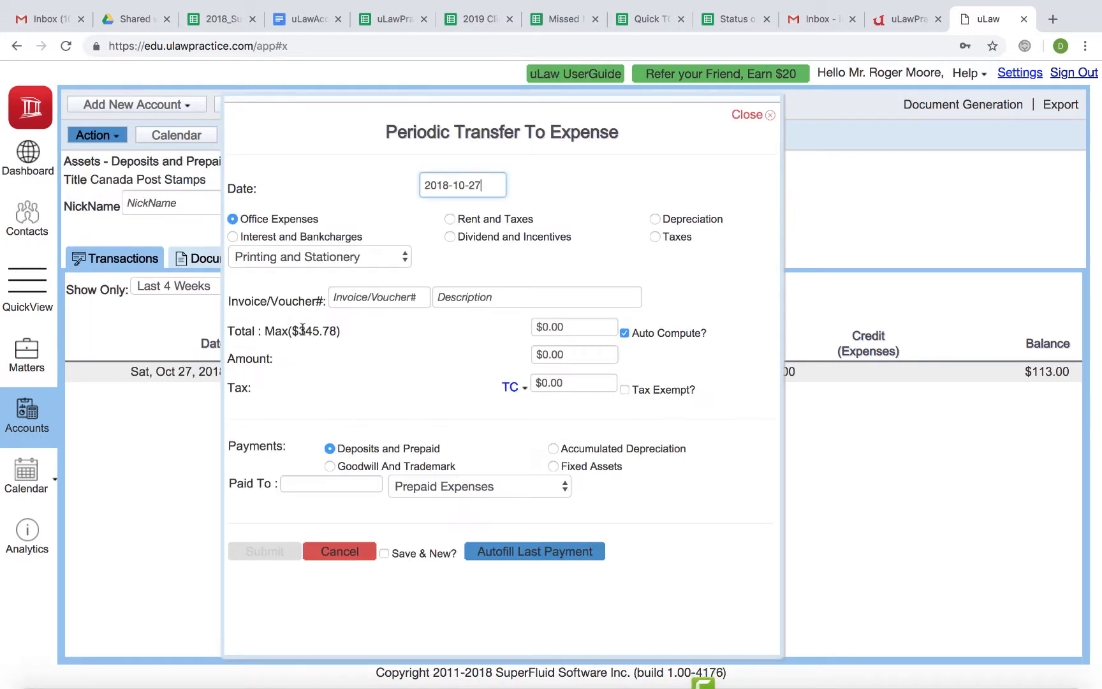
click(359, 258)
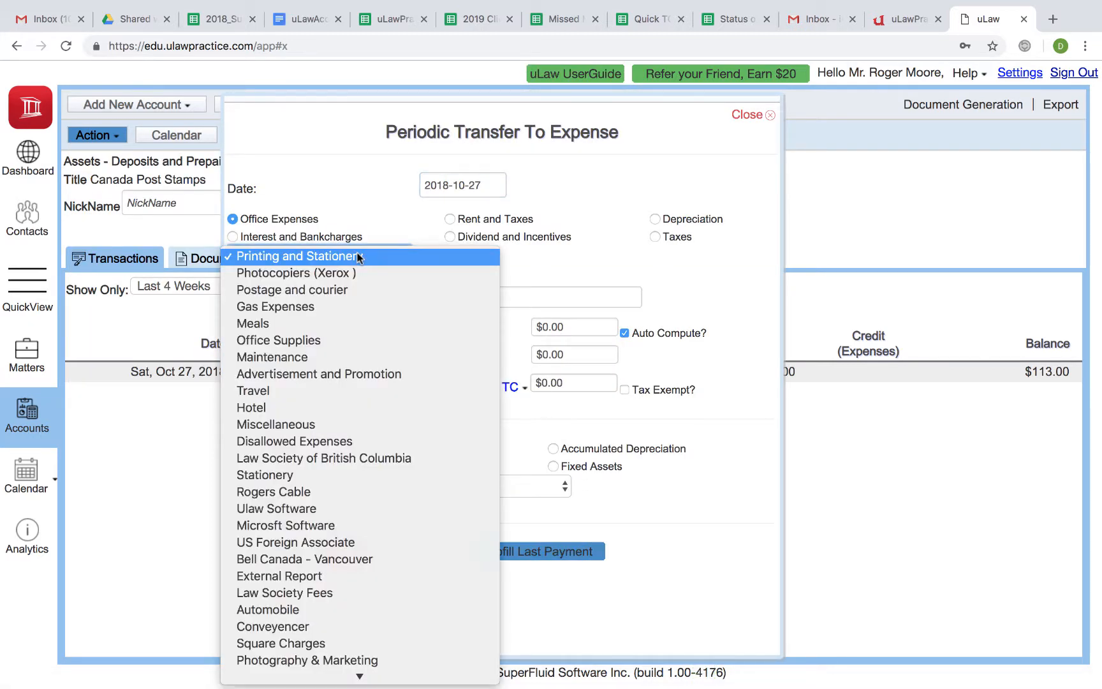
click(328, 289)
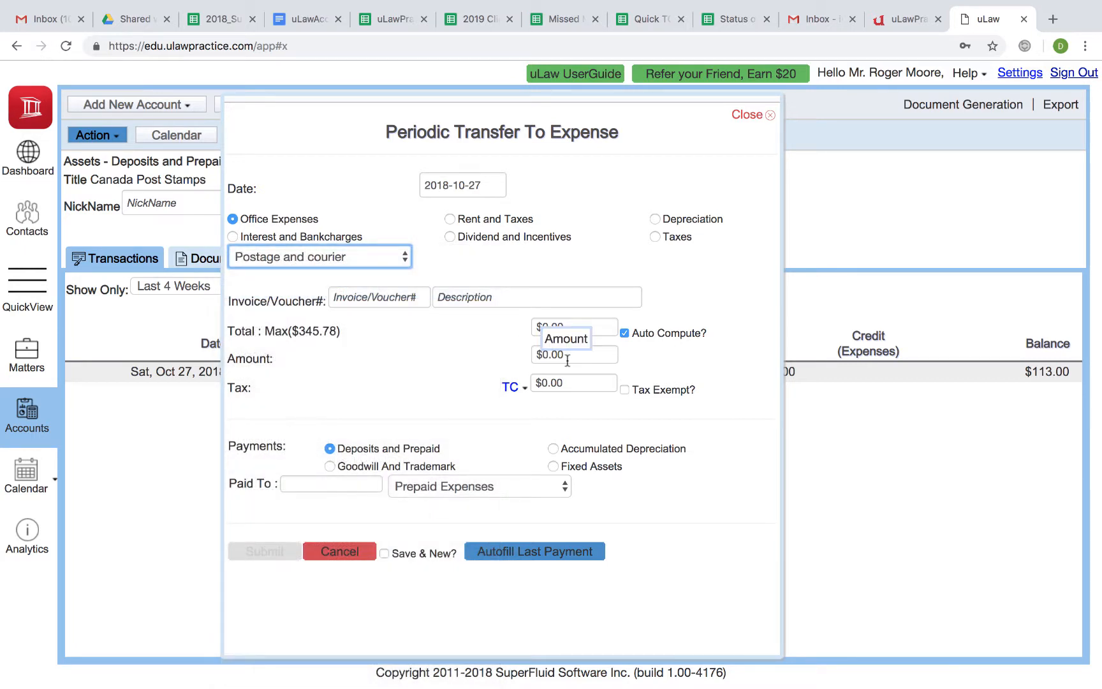
click(552, 350)
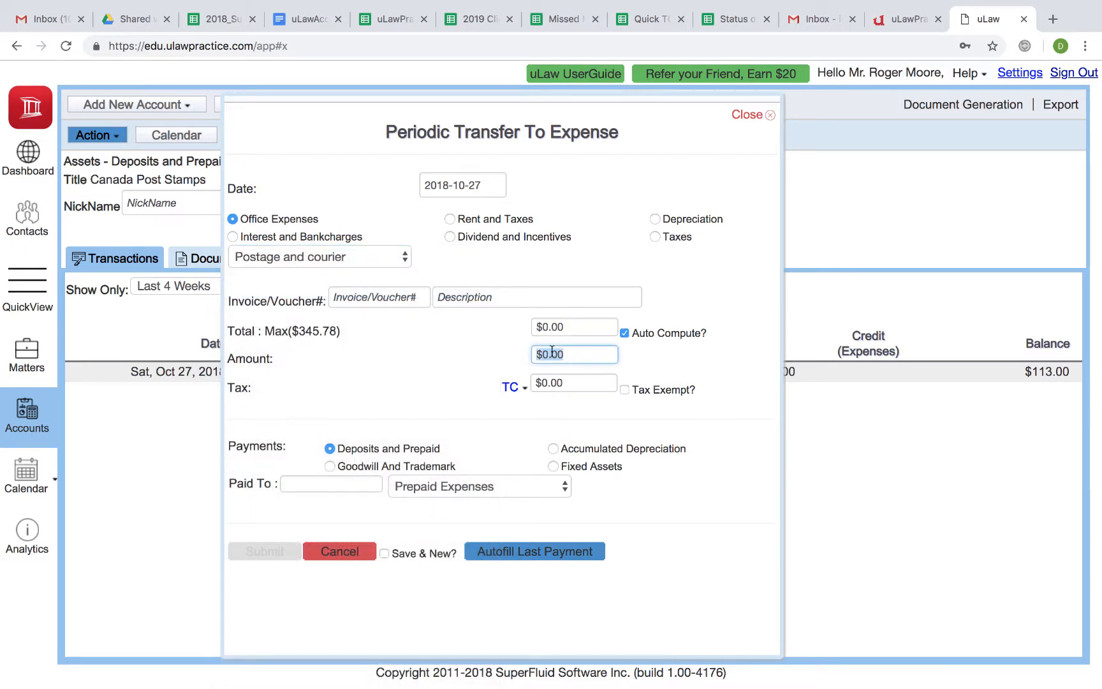
text(50)
click(492, 387)
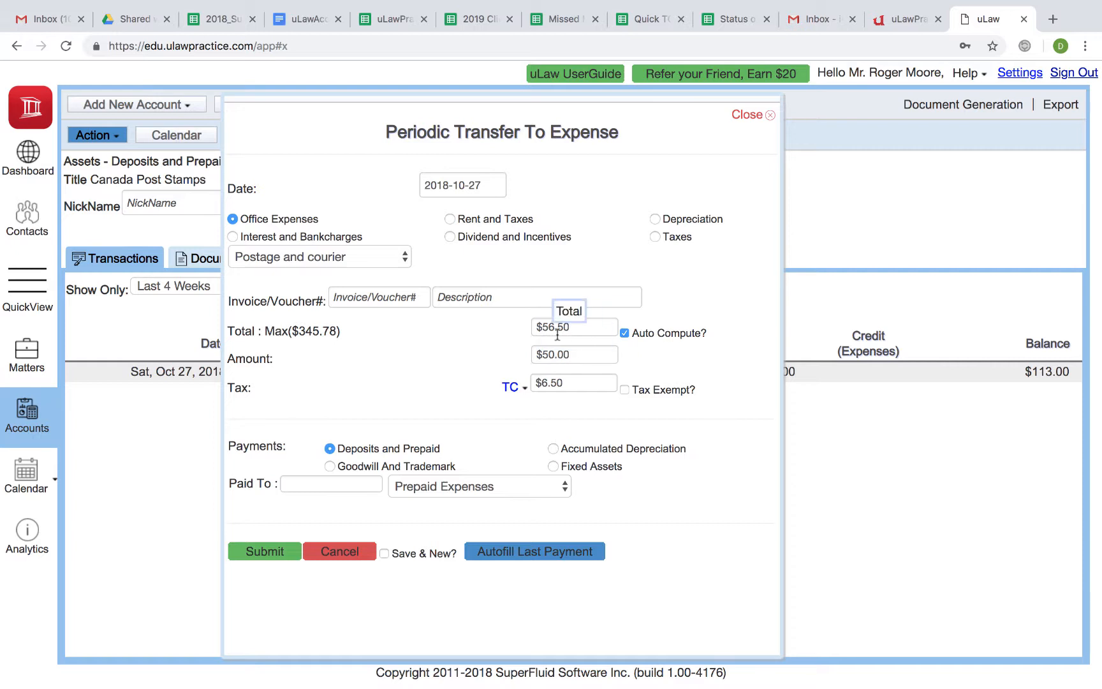
Charge the transfer to the Canada Post Stamps prepaid account, describe it as "50 Stamps for Xmas Cards", and submit it.
click(437, 489)
click(447, 637)
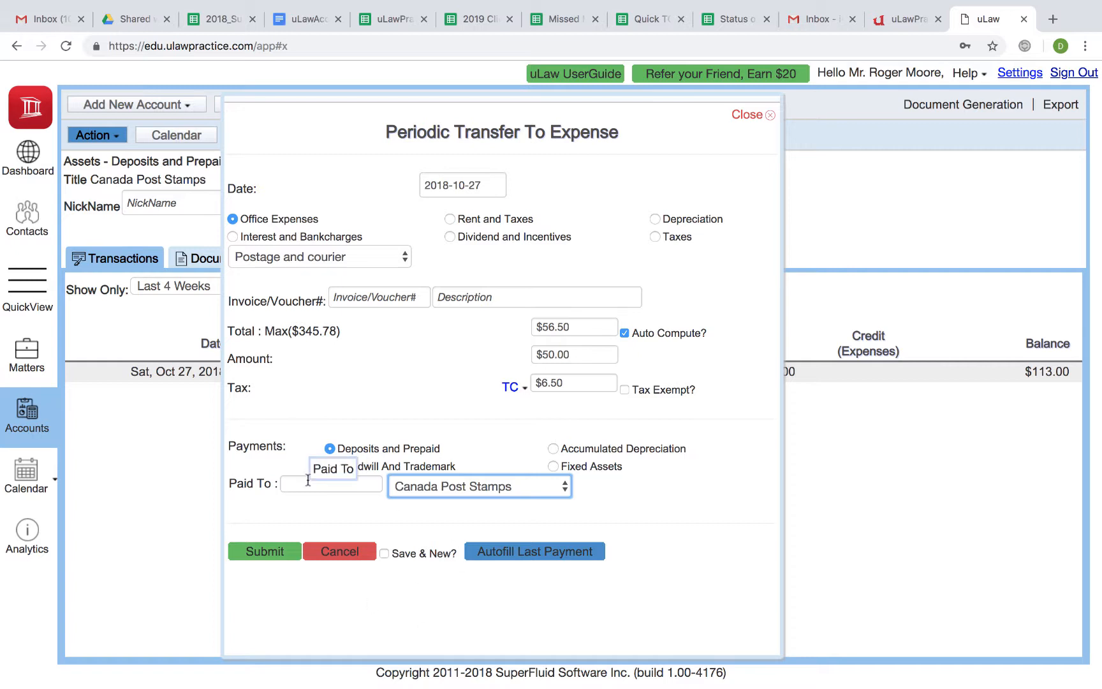
click(466, 294)
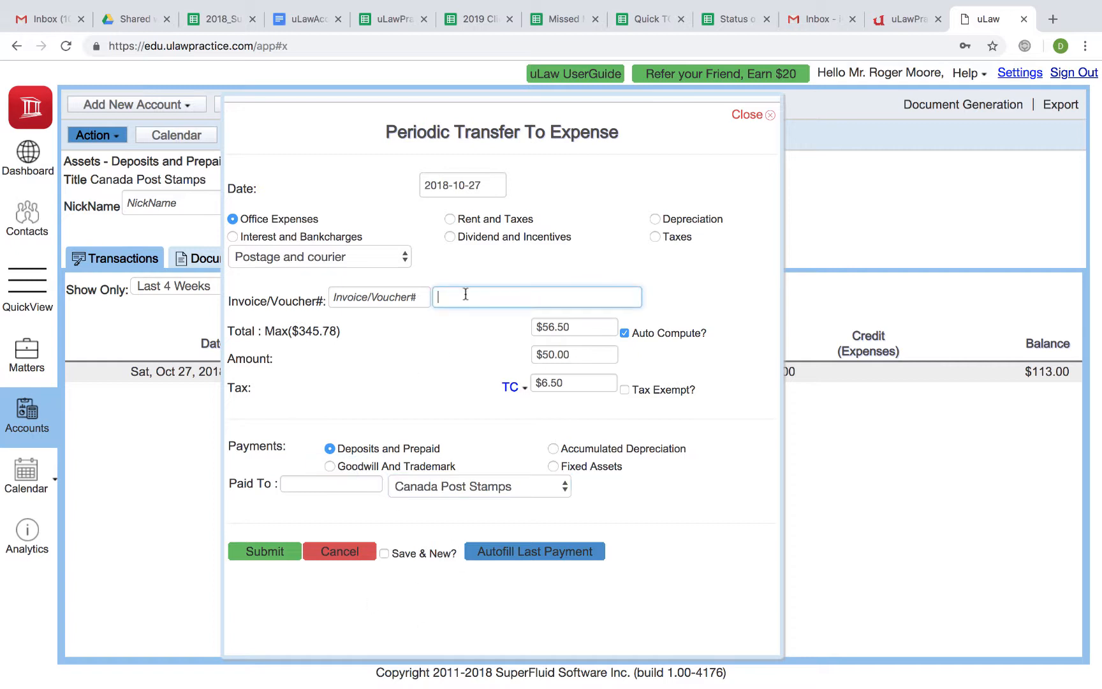
text(50 Stamps for Xmas Cards)
click(274, 549)
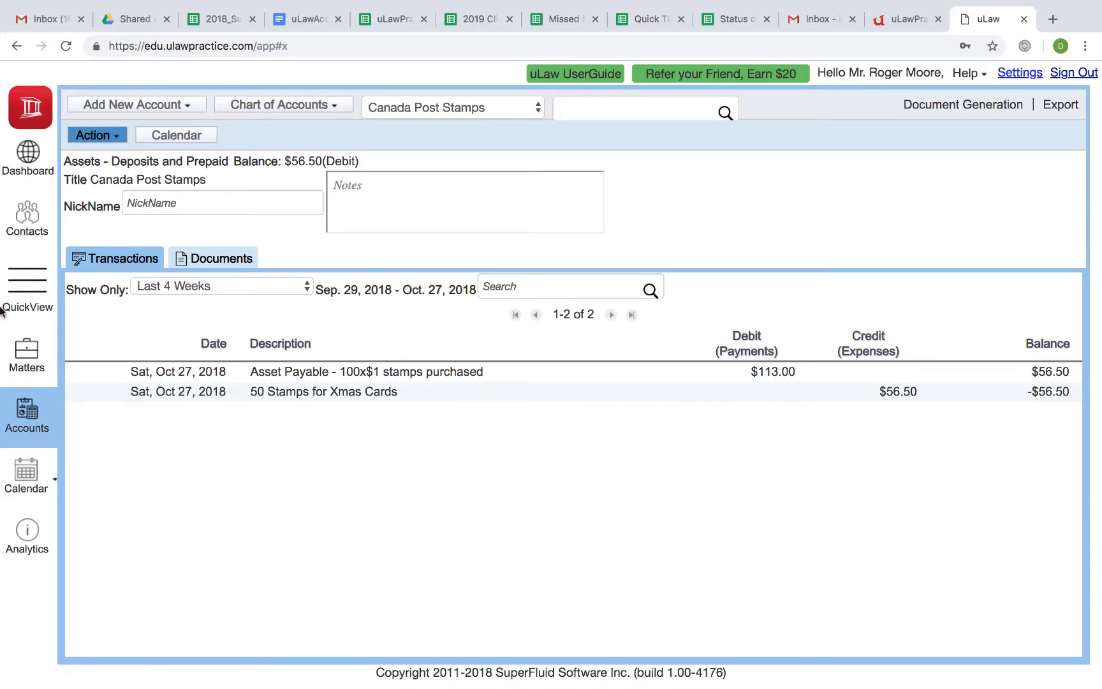
Start a Prepayment To Disbursement on the Small Claims - Fence Issue matter, paid from the Canada Post Stamps prepaid account.
click(33, 361)
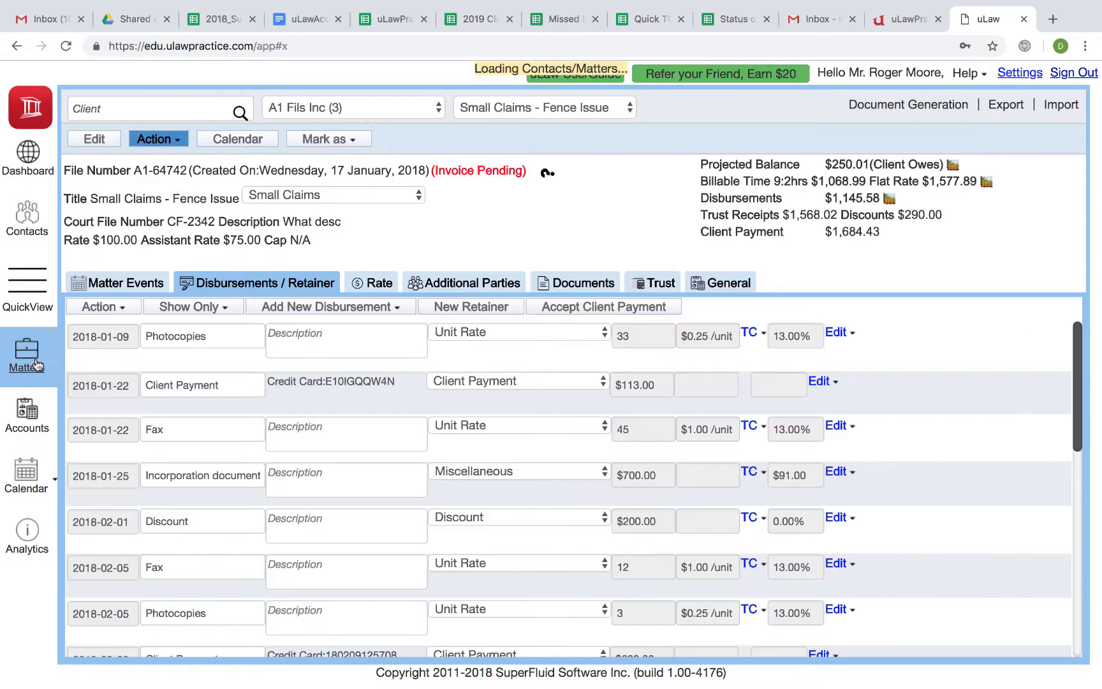
click(343, 309)
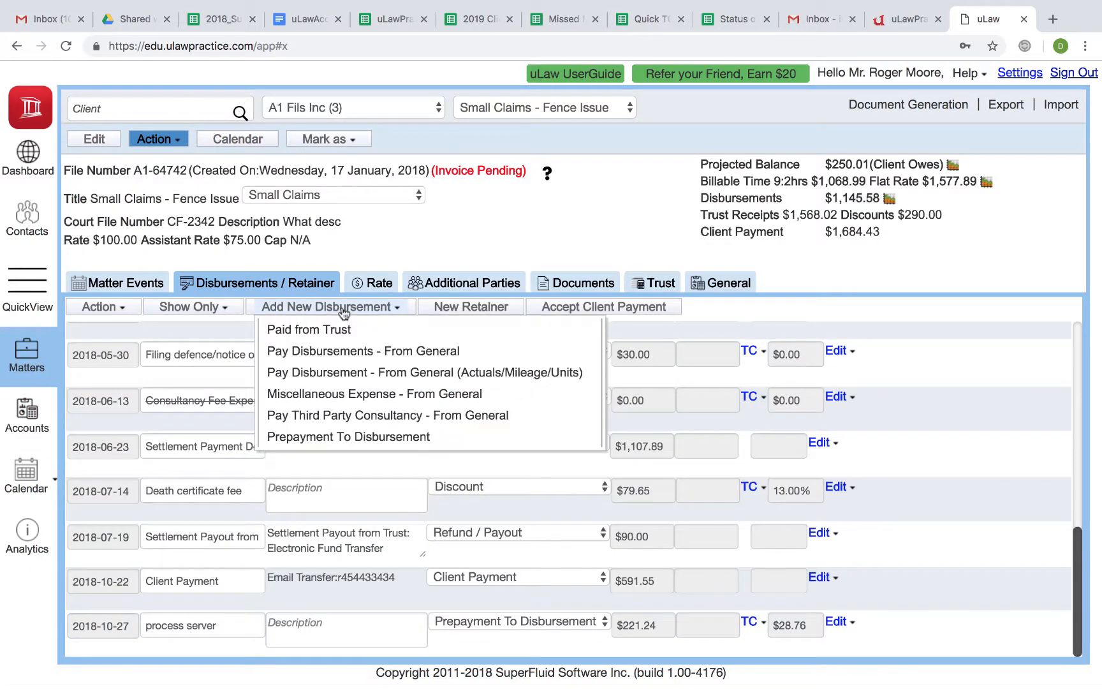
click(379, 435)
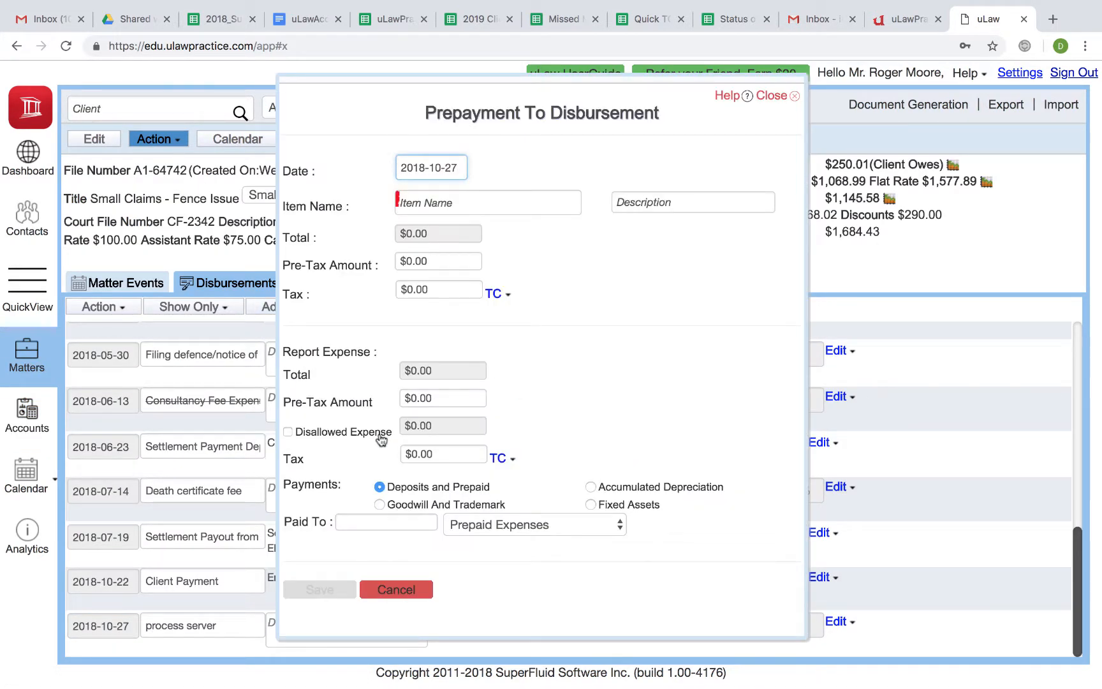
click(471, 523)
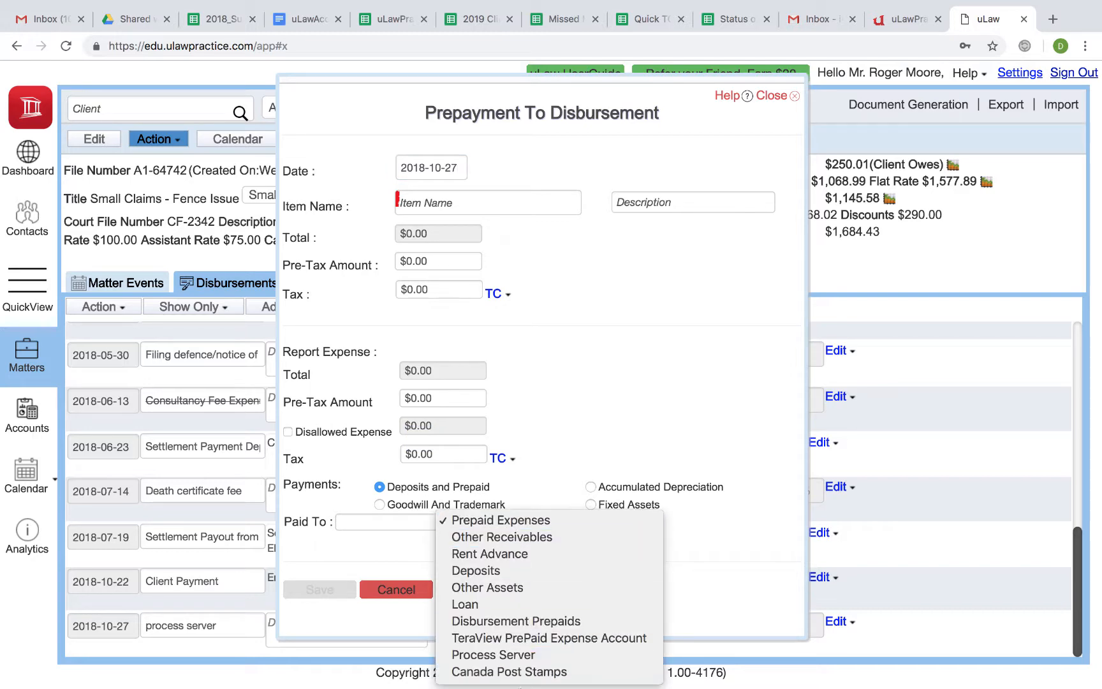
click(509, 672)
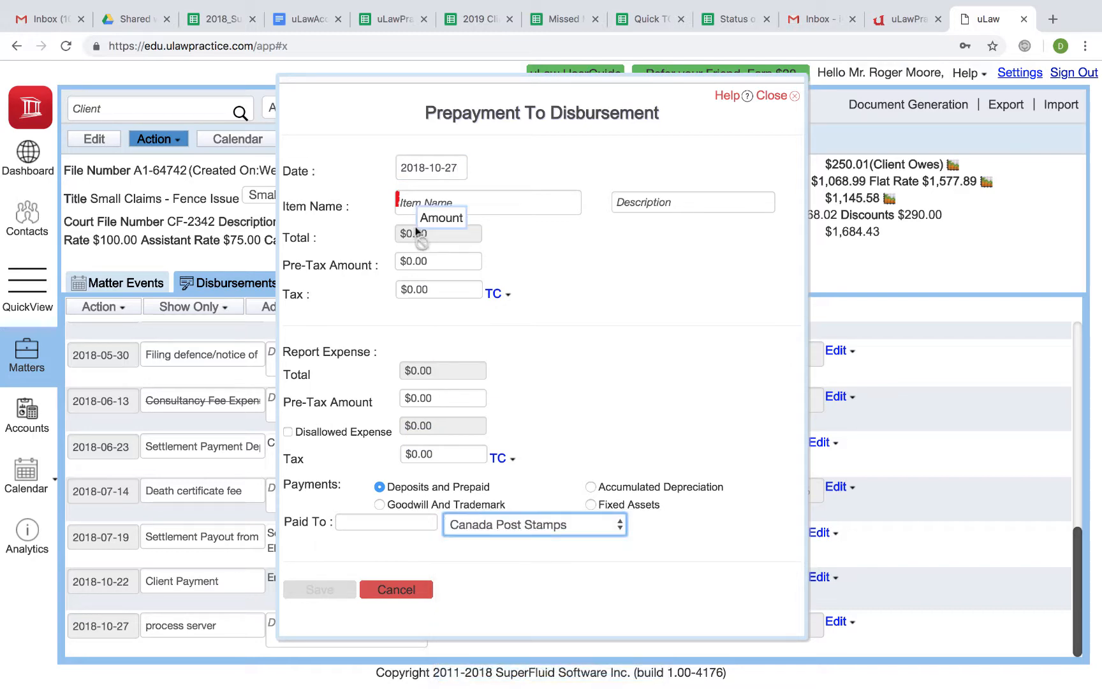
Name the disbursement item "Sent 50 Letters Stamp Charges" and set the client's pre-tax amount to $60.
click(414, 203)
text(Sent 50 Letters)
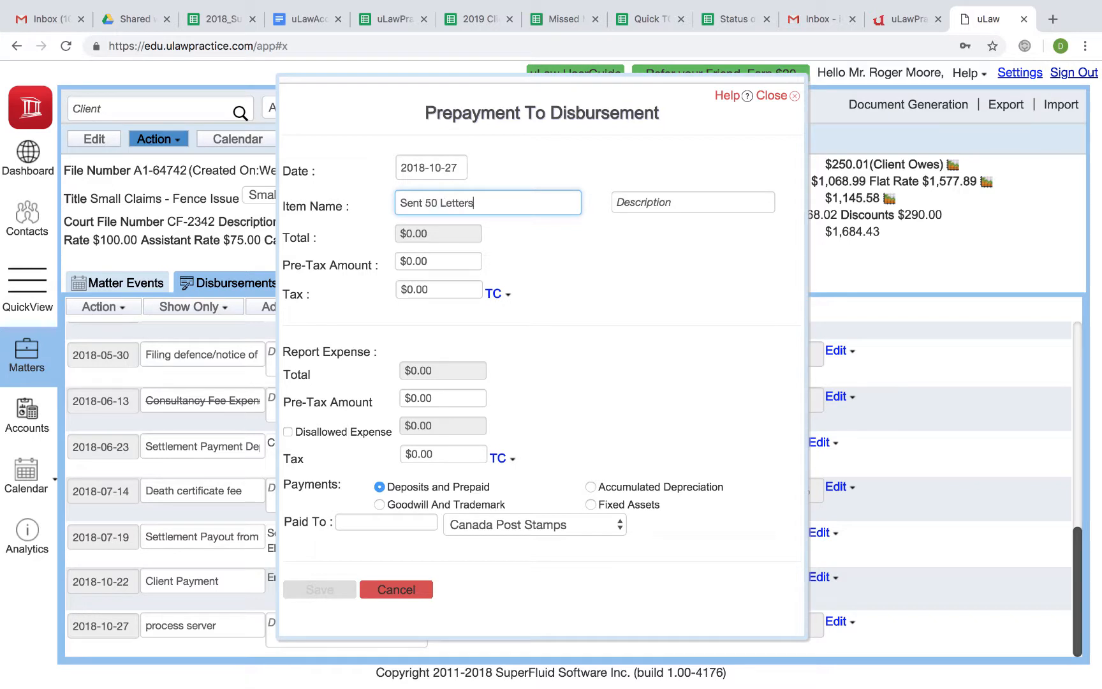
text( Stamp Charges)
click(413, 260)
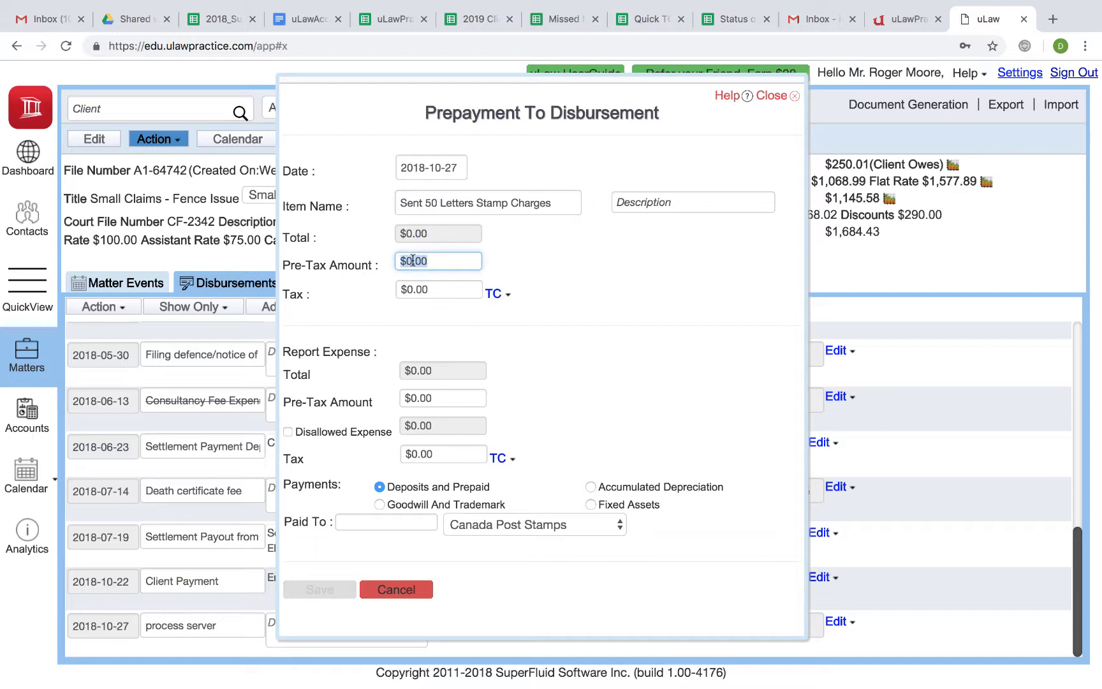
text(50)
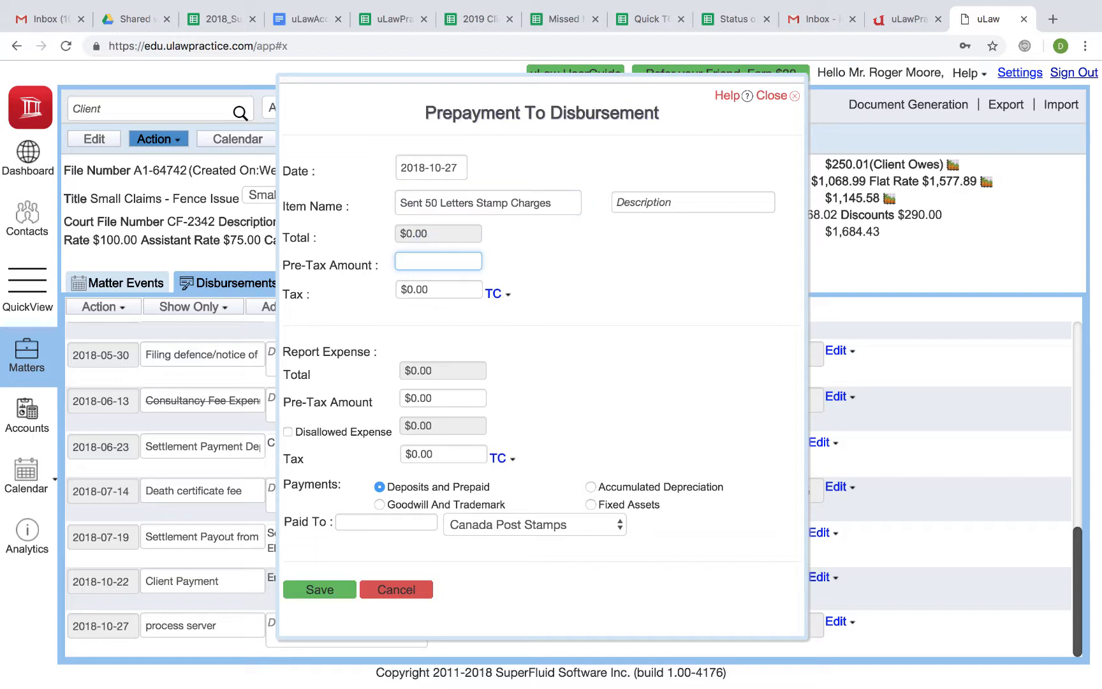
click(574, 289)
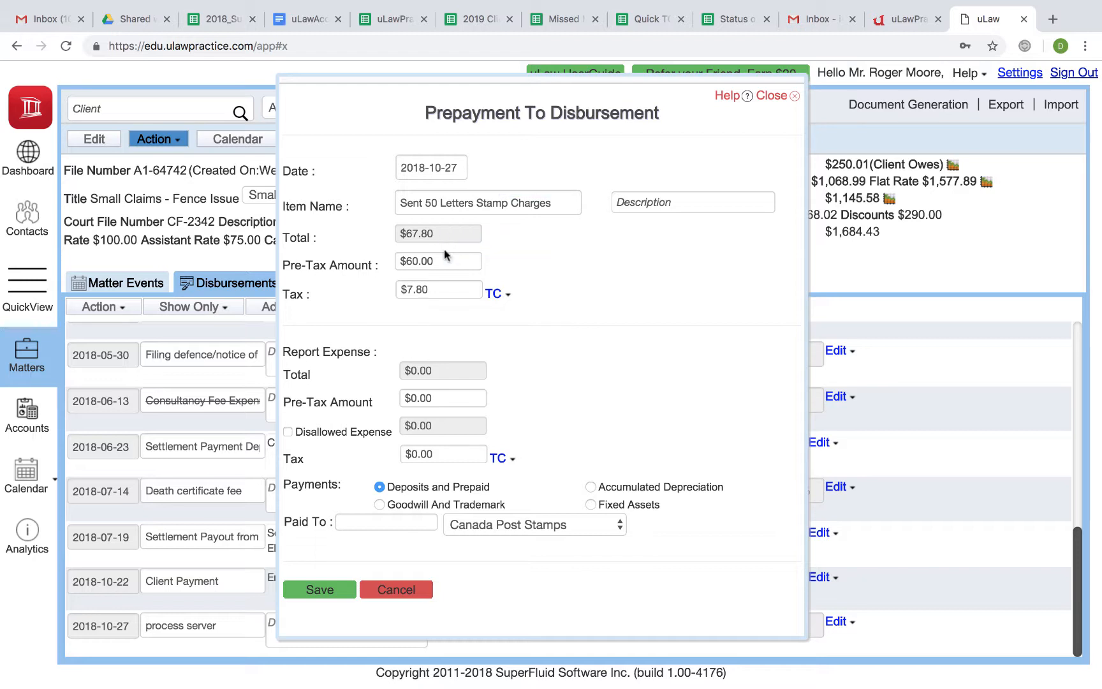
Set the reported expense's pre-tax amount to $50 and save the disbursement.
click(420, 398)
double_click(420, 398)
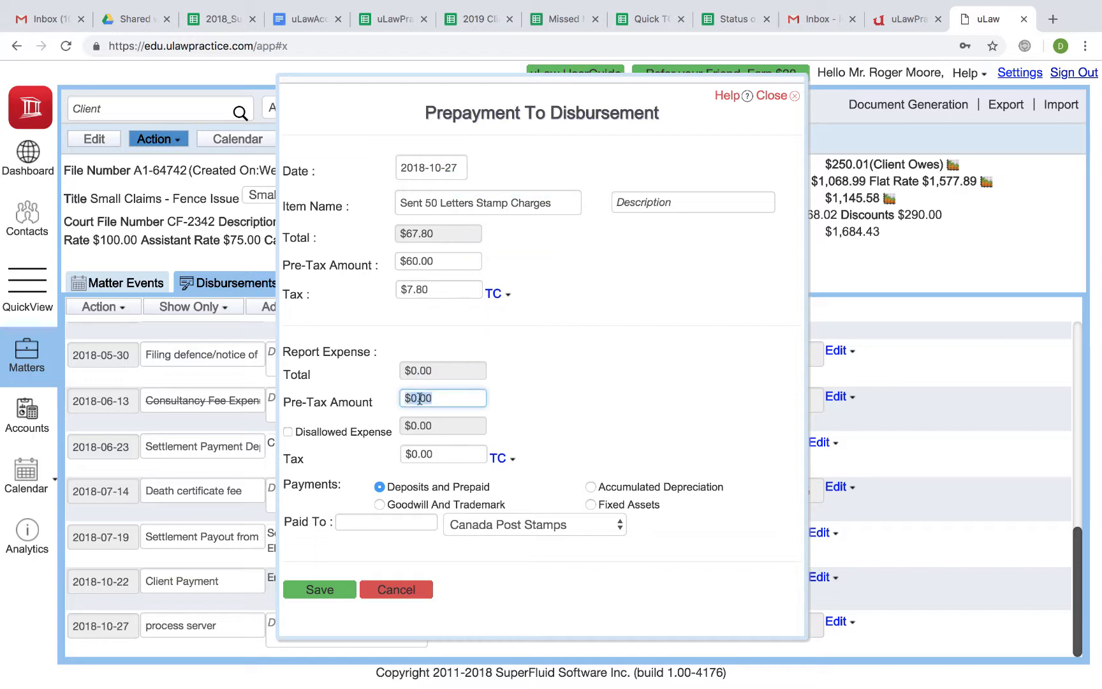
text(50)
click(556, 416)
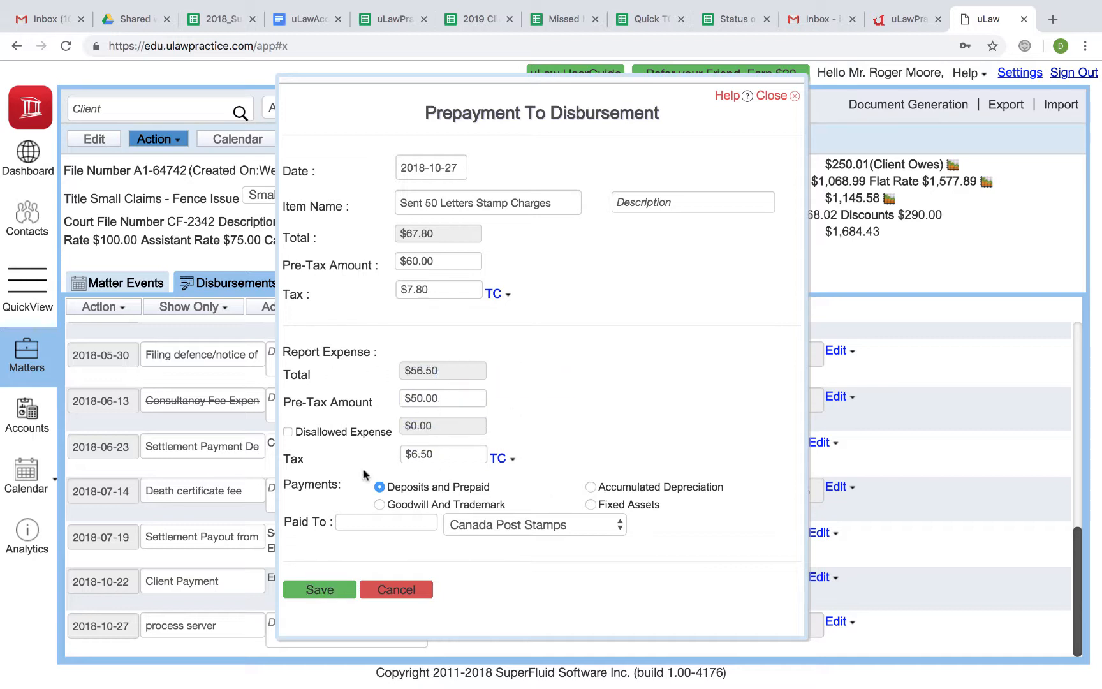
click(325, 592)
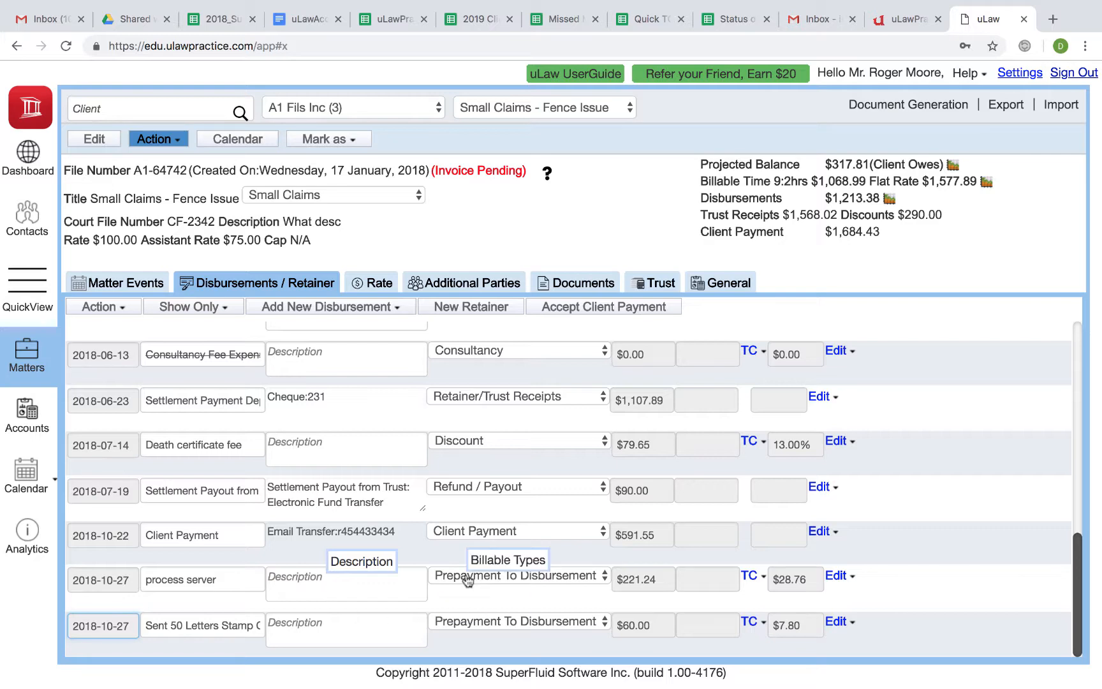
Return to the Canada Post Stamps account and review its transactions and the available account actions.
click(41, 426)
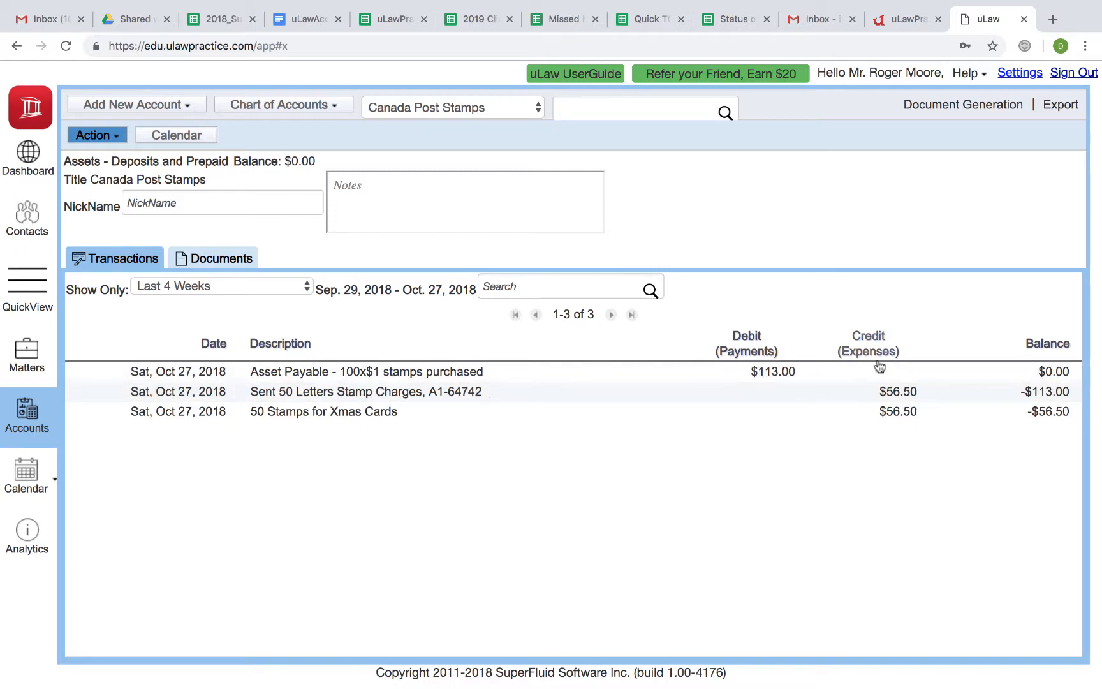
click(102, 136)
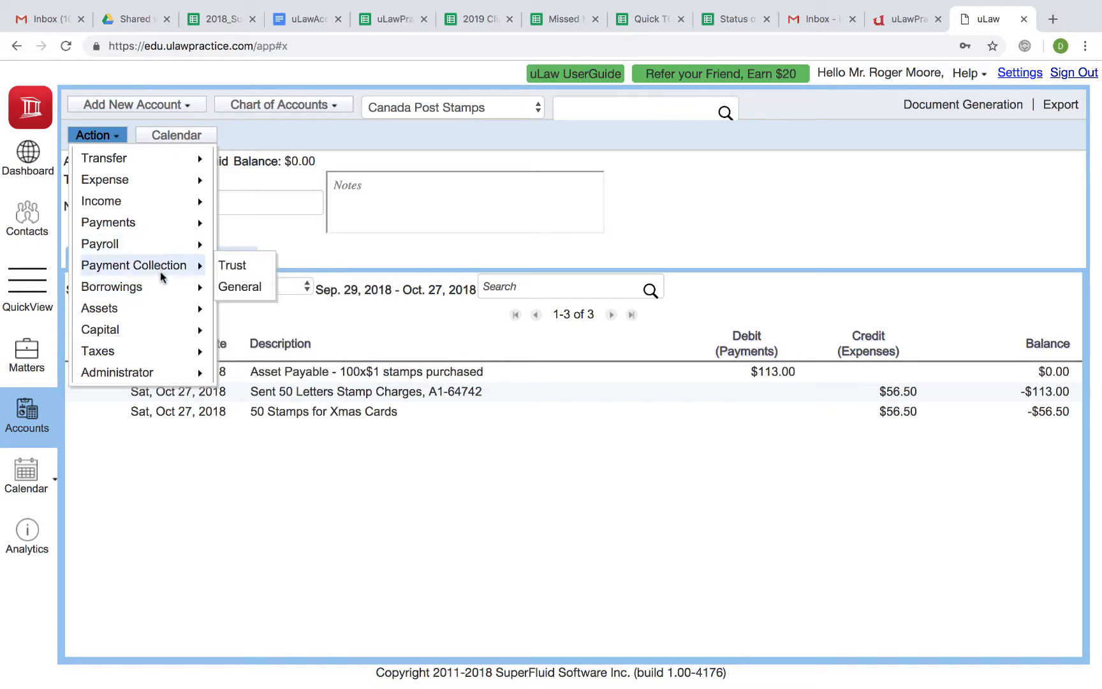
mouse_move(171, 295)
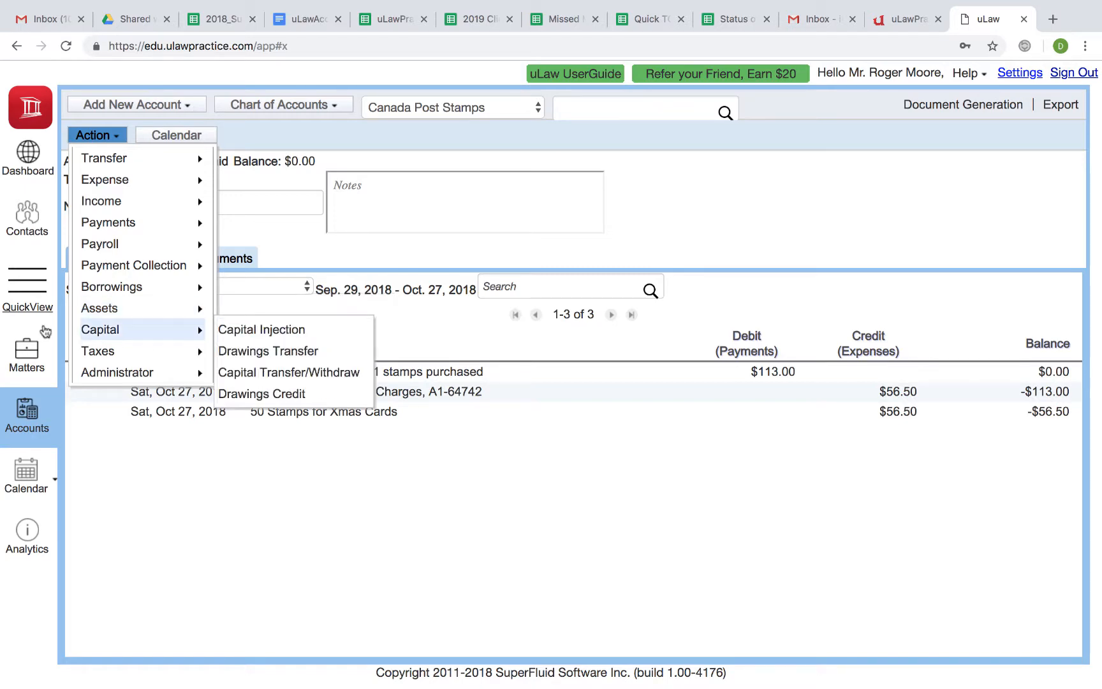
click(27, 351)
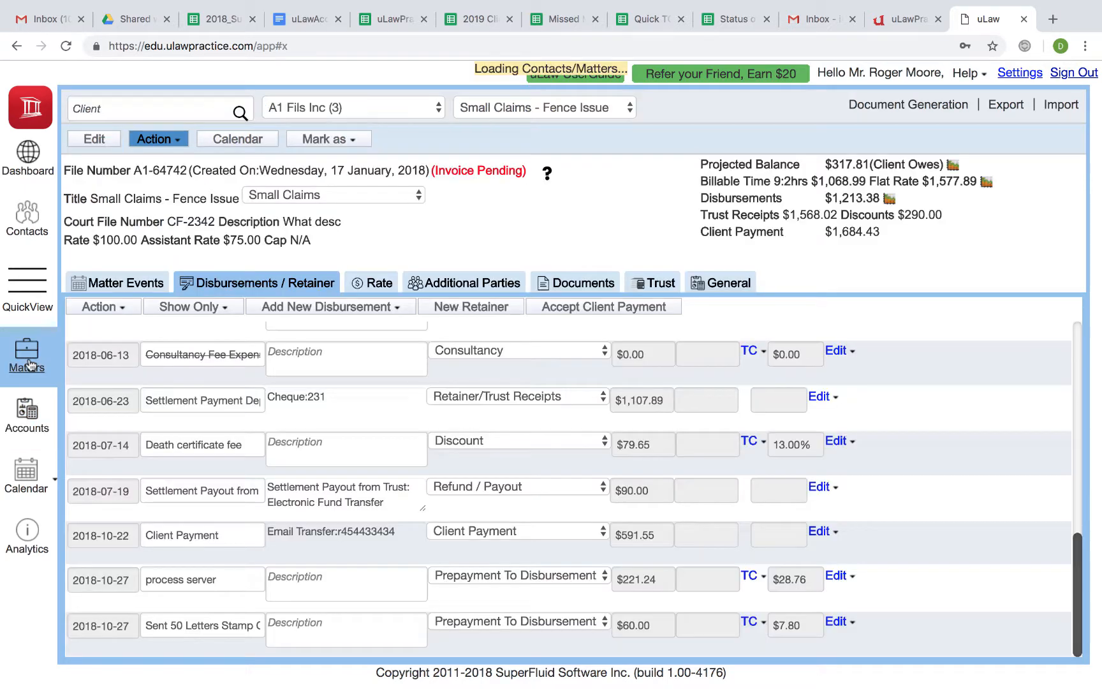
click(333, 307)
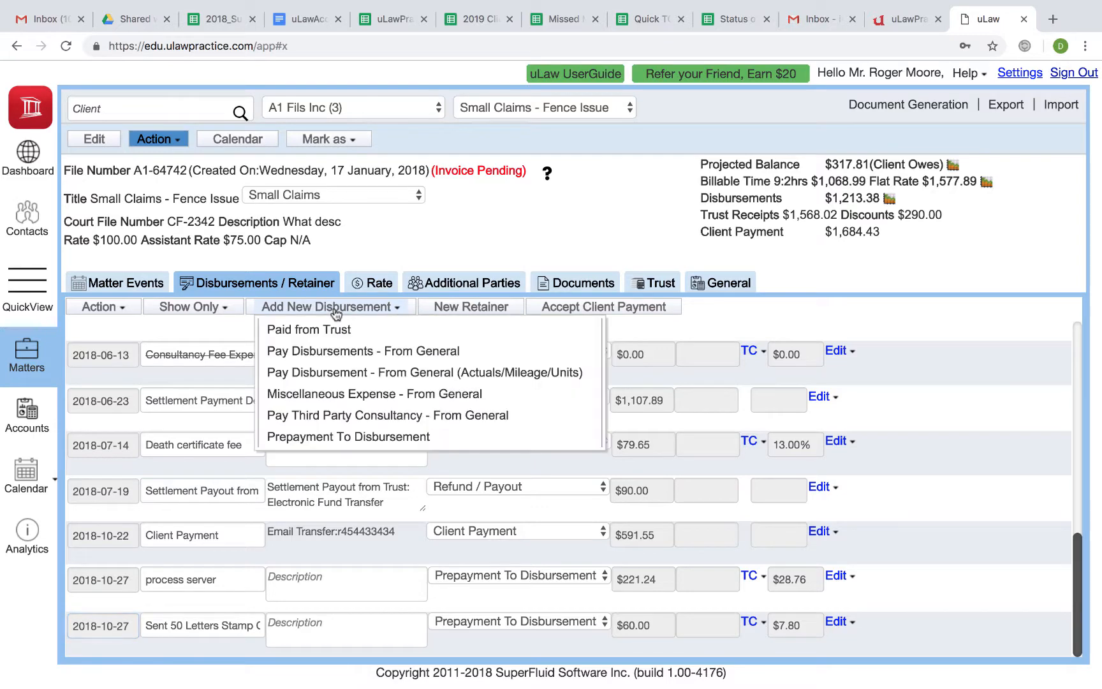
click(344, 436)
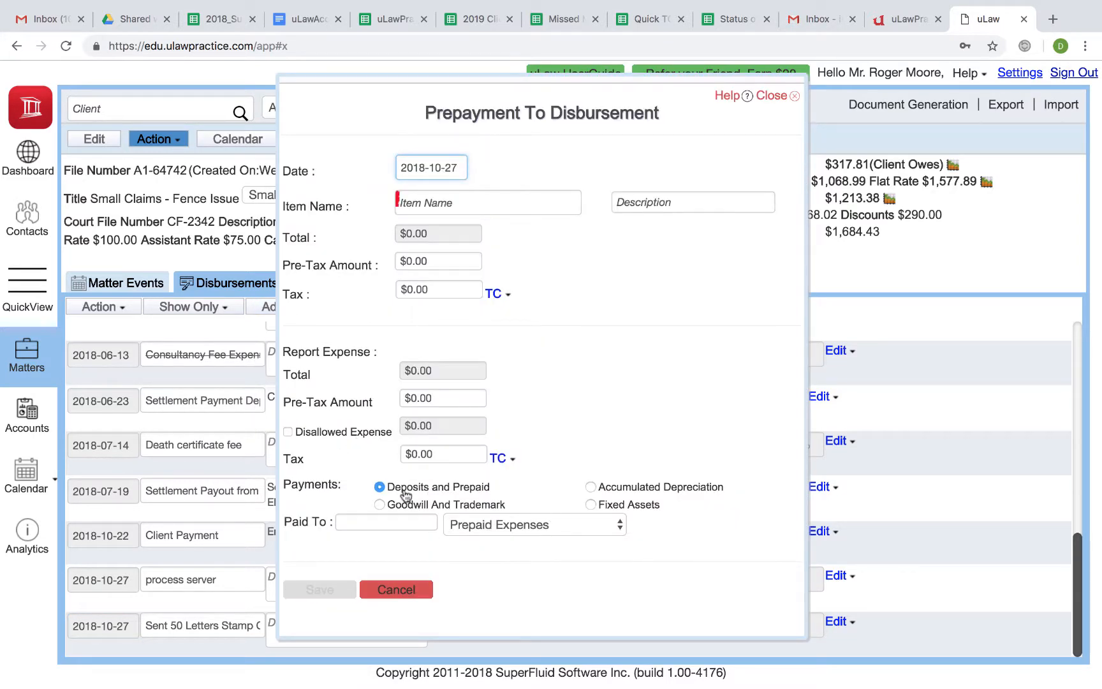
click(486, 523)
click(552, 458)
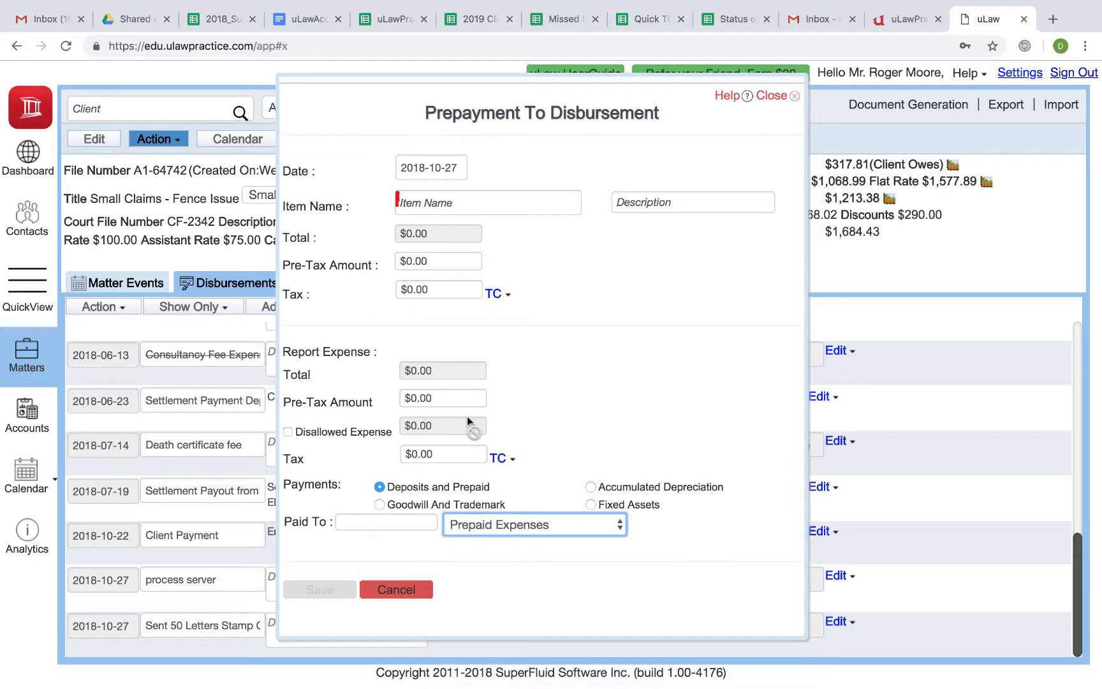
click(395, 589)
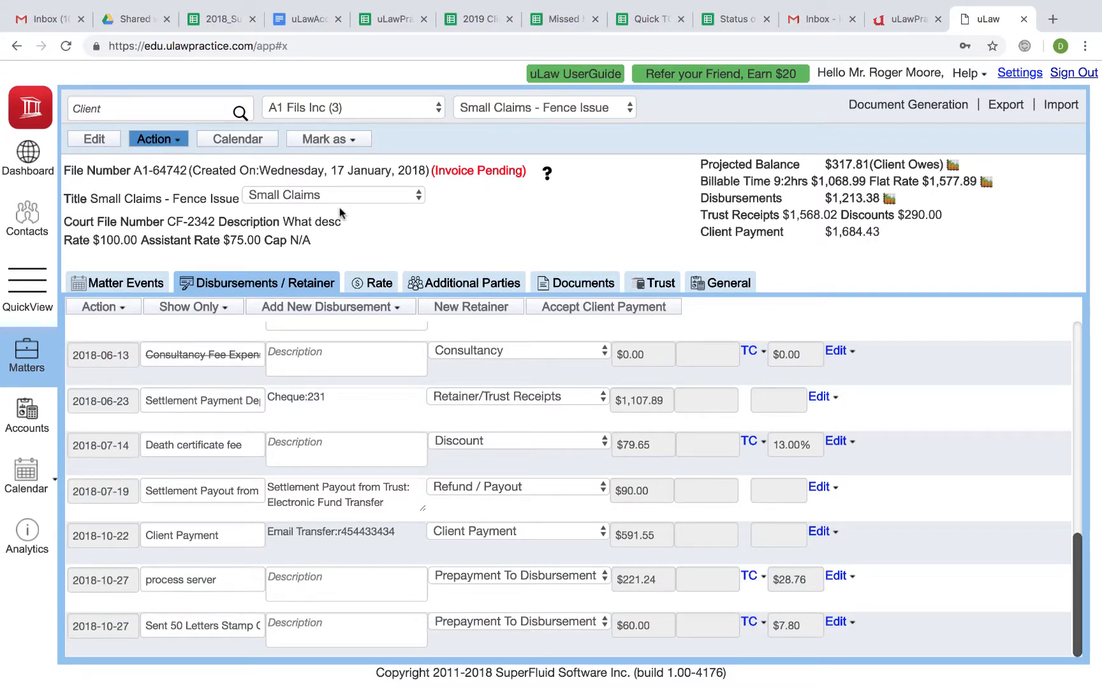
Search the accounts for HST and open HST Receivable to examine its transactions.
click(18, 421)
click(585, 113)
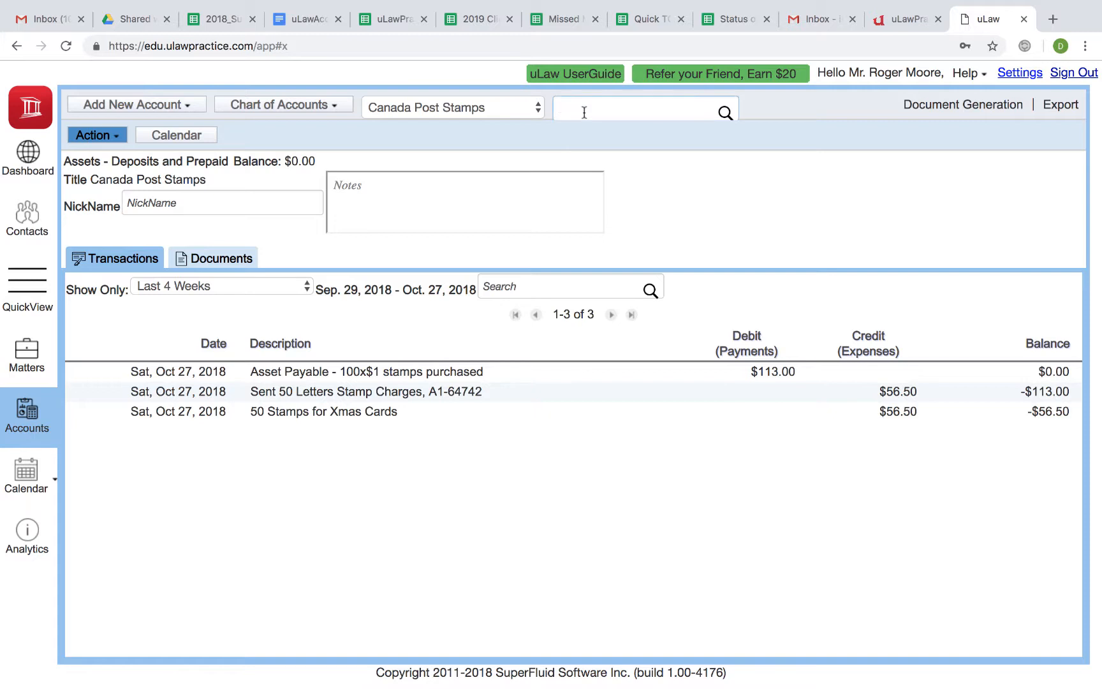
text(HST)
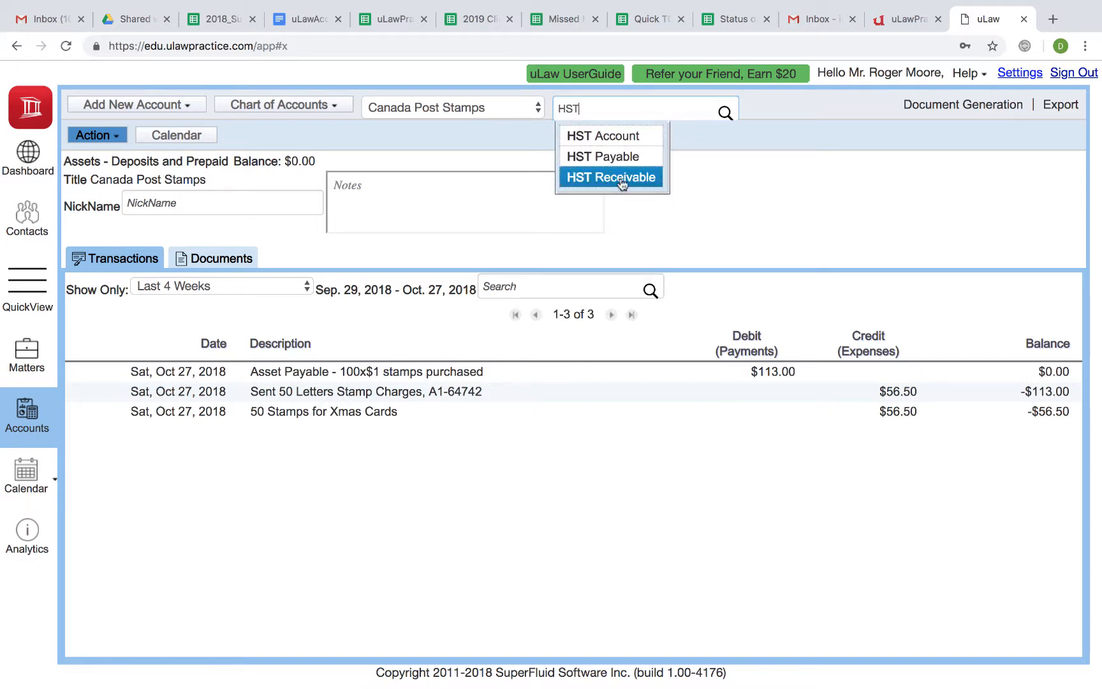
click(622, 184)
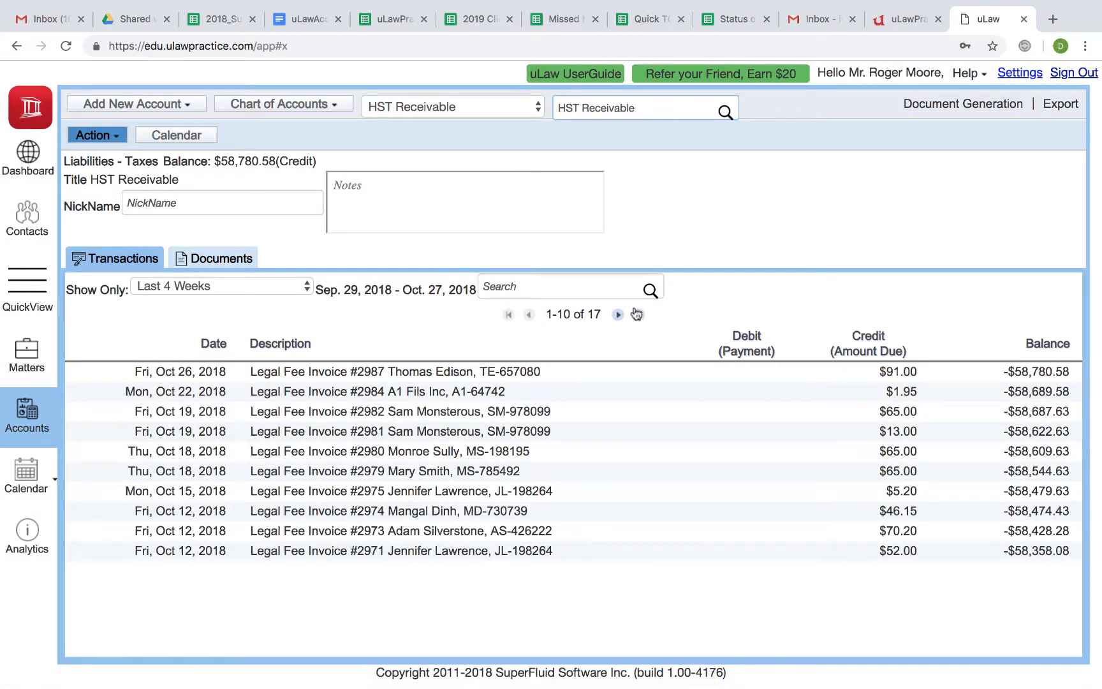
Switch to the HST Payable account and examine the tax entries of the two stamp usage transactions.
triple_click(597, 107)
text(HST)
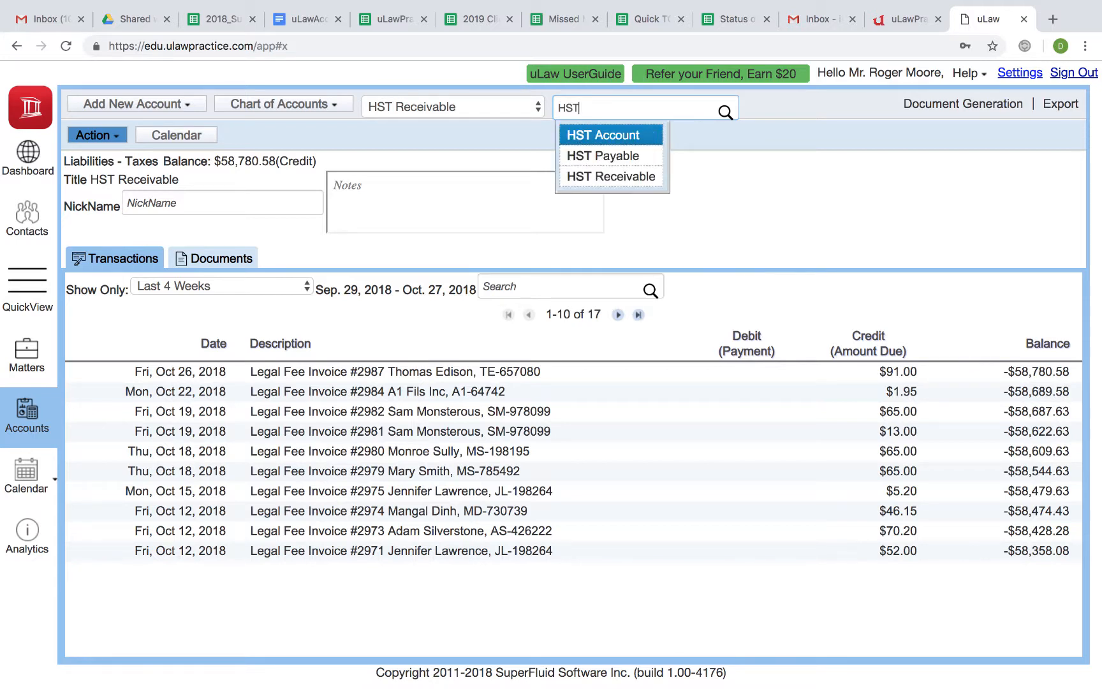
click(633, 159)
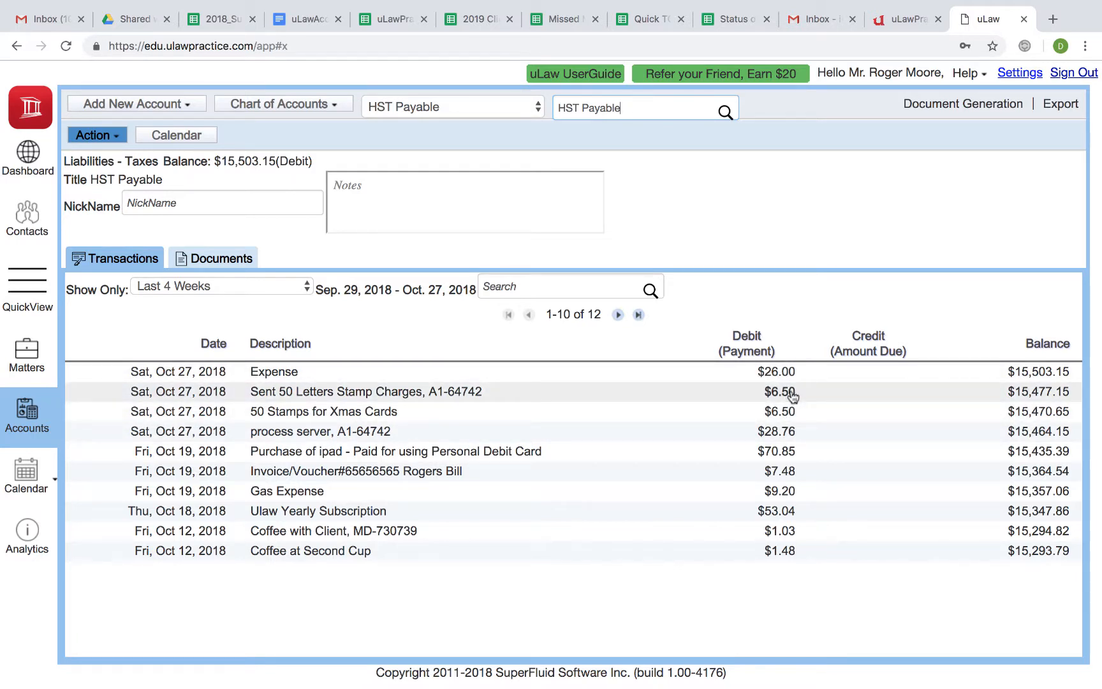
Reopen the Canada Post Stamps account under Deposits and Prepaid and examine the debit and credit details of the stamp purchase.
click(296, 109)
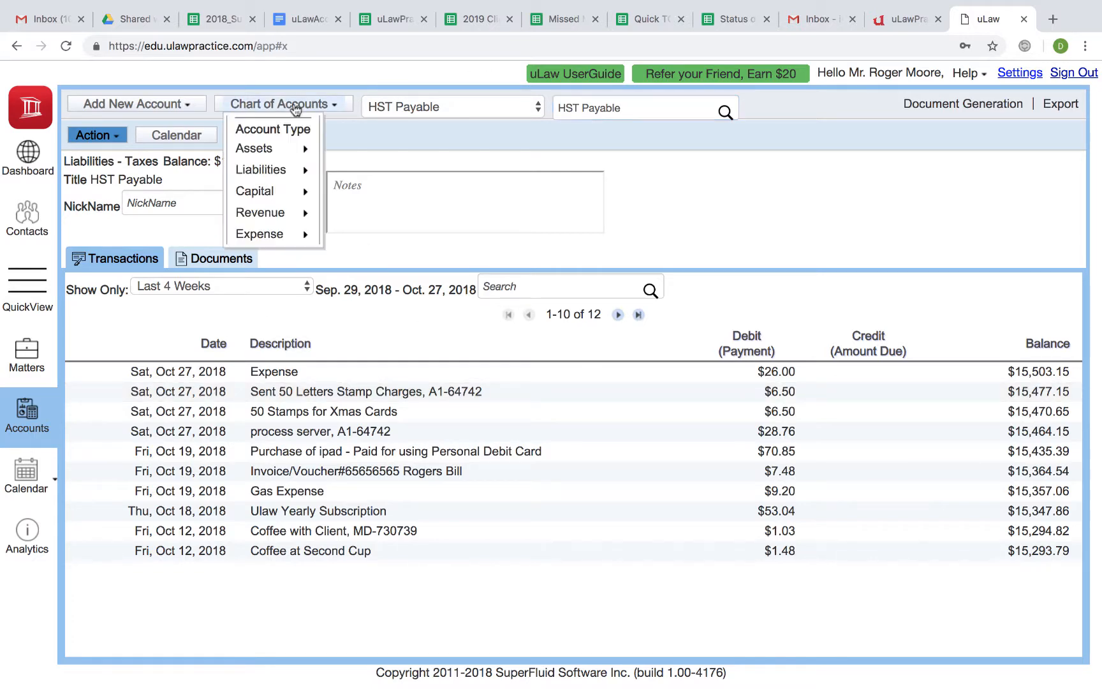
mouse_move(284, 155)
mouse_move(346, 147)
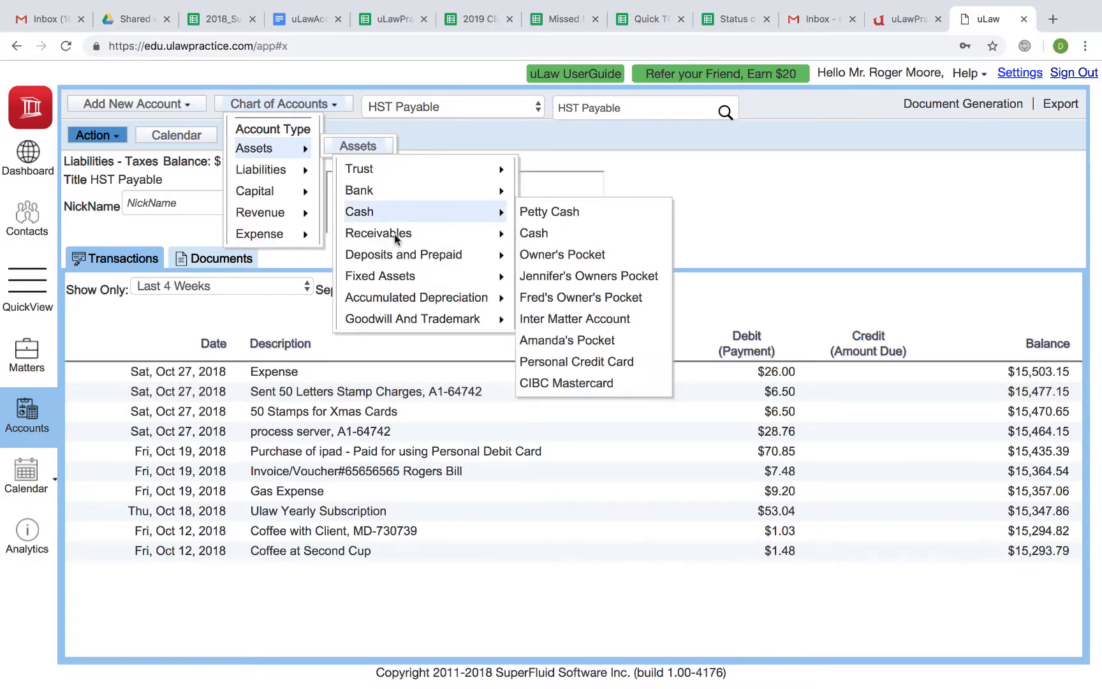
mouse_move(473, 266)
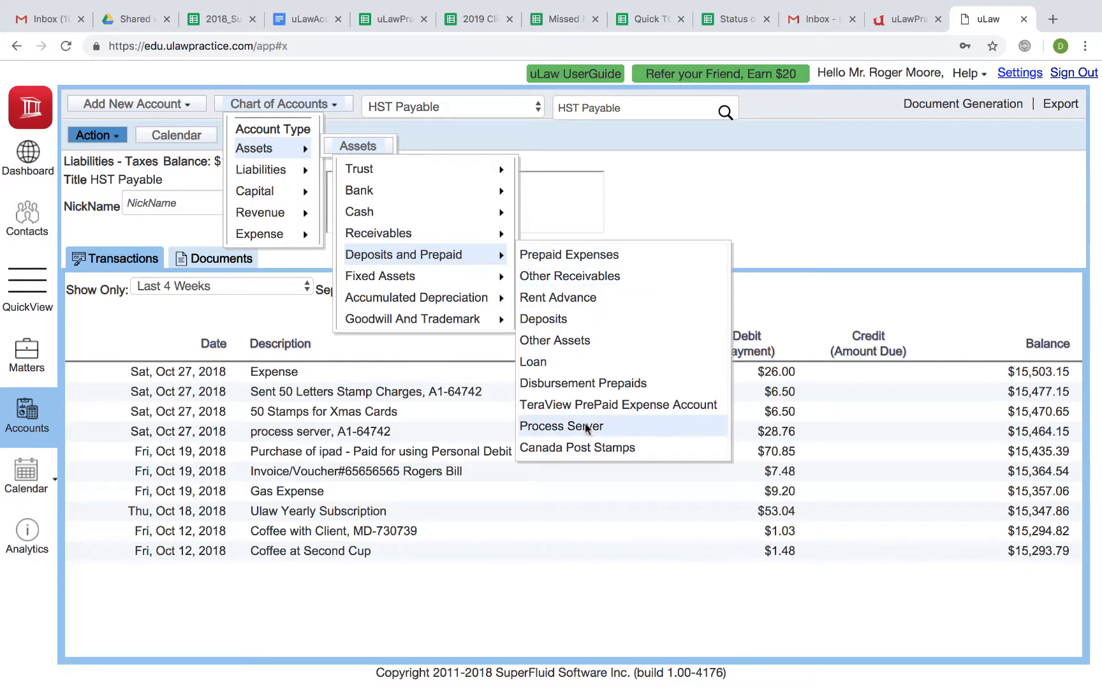
click(587, 449)
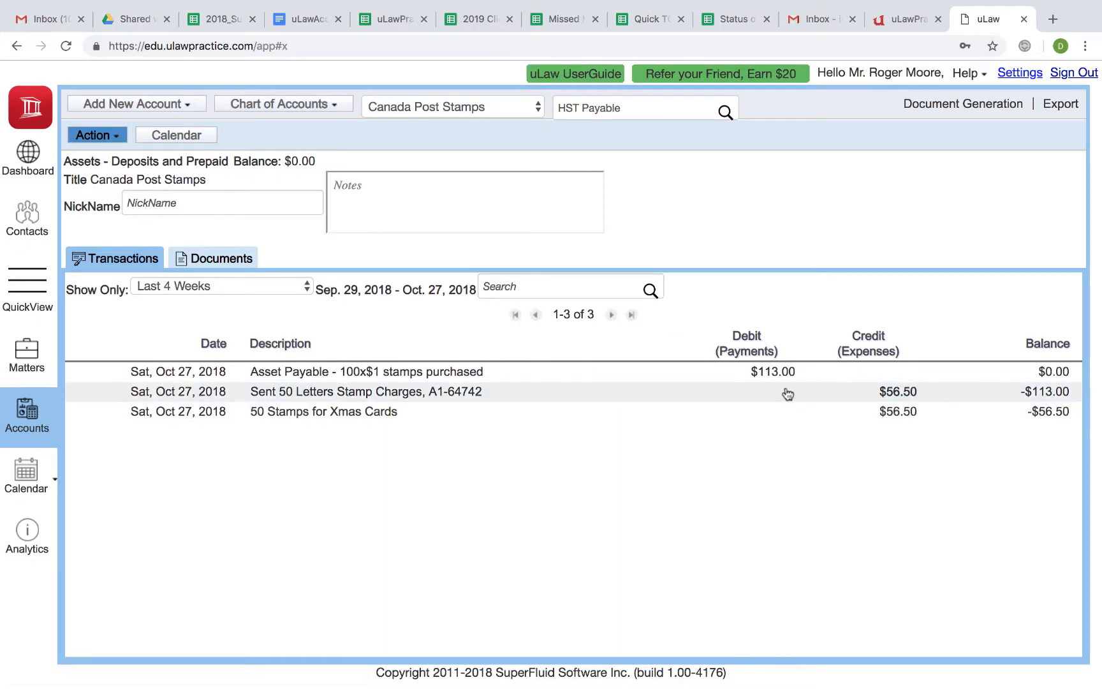
click(563, 372)
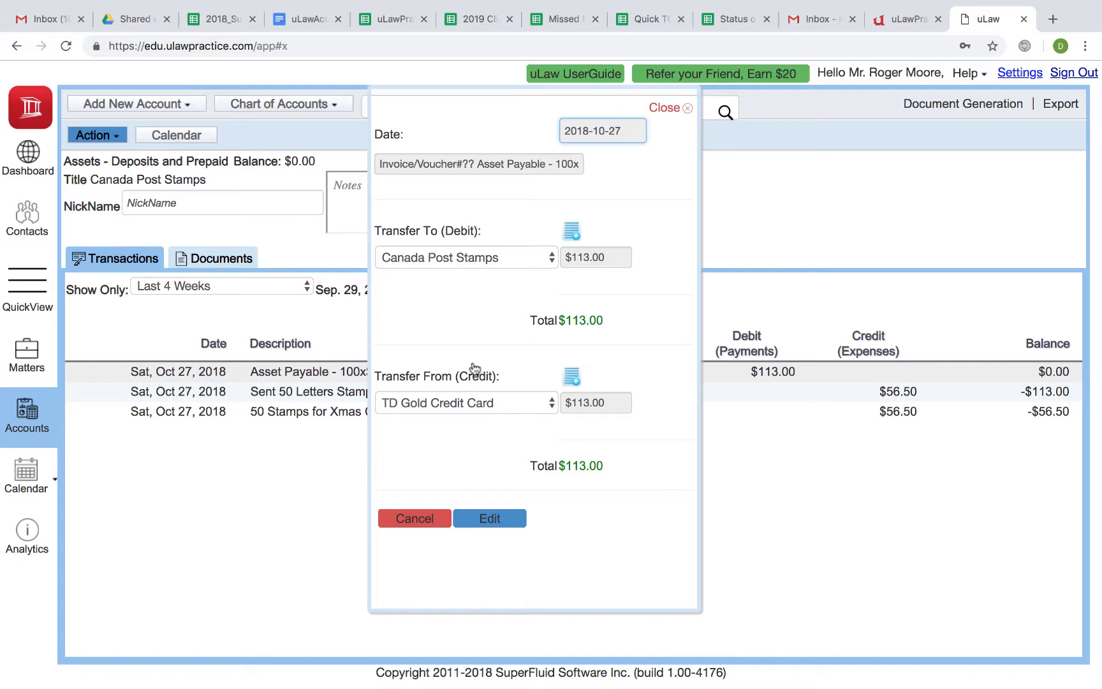
click(663, 108)
Examine the debit and credit details of the letter stamp charges and the Xmas card stamps transactions.
click(442, 393)
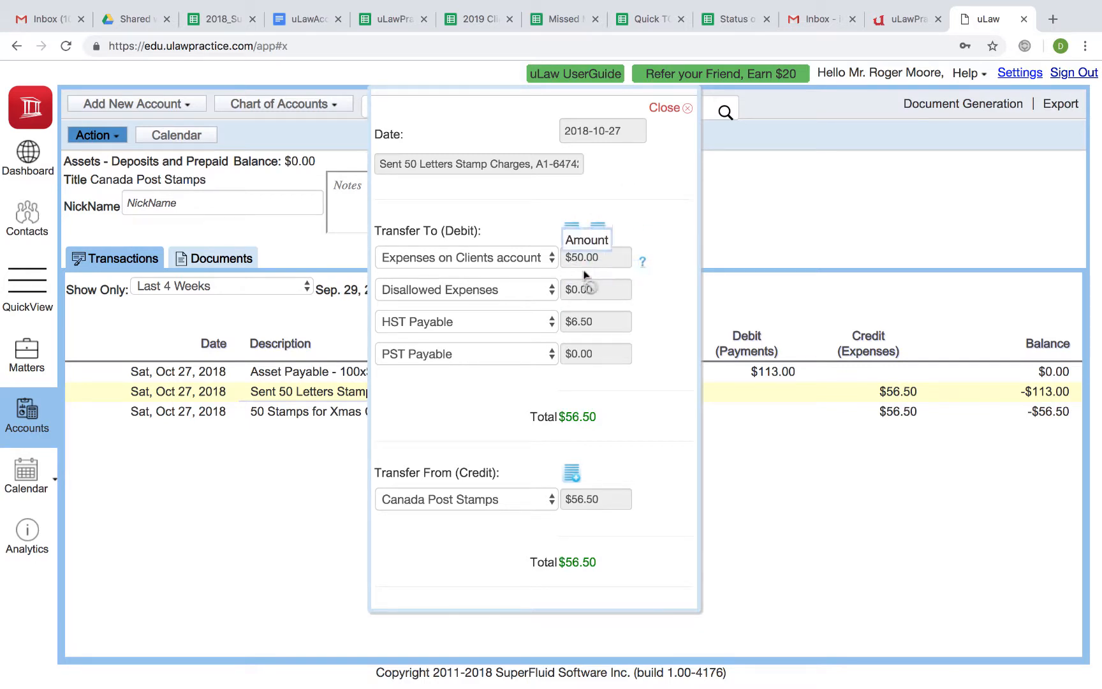
click(664, 111)
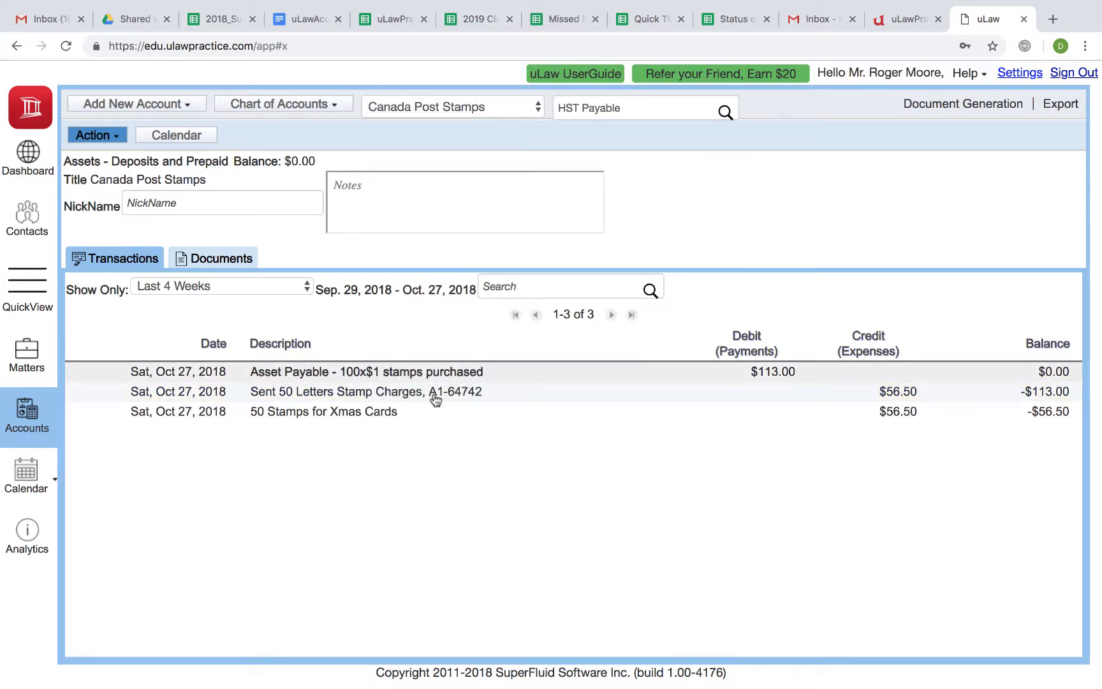
click(367, 411)
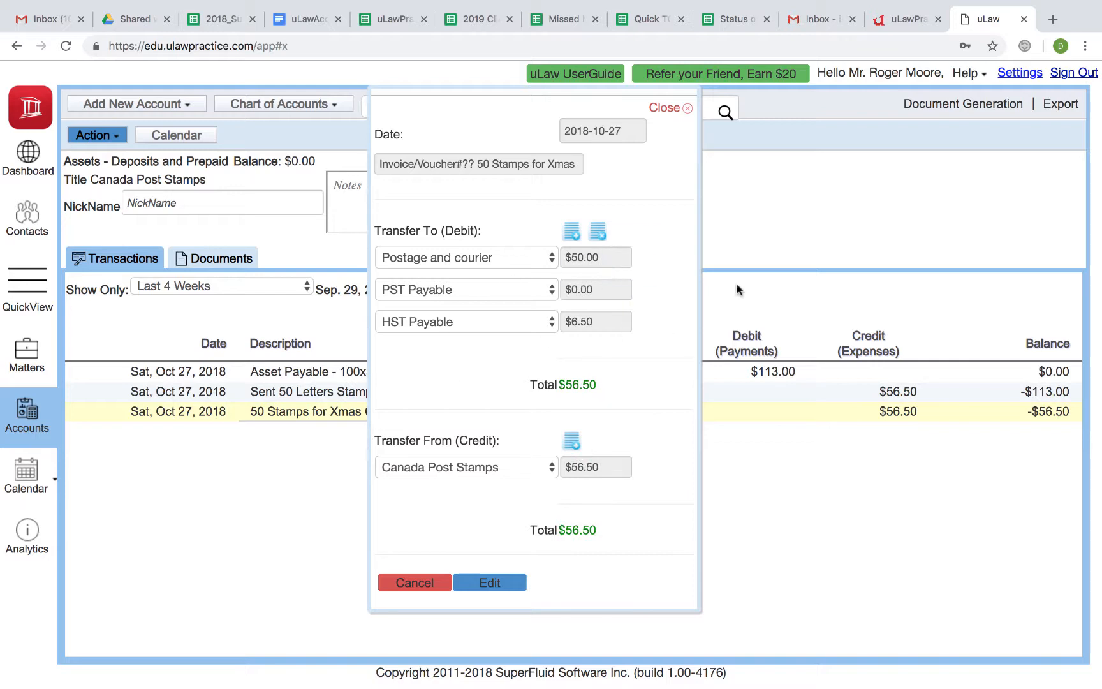
click(664, 109)
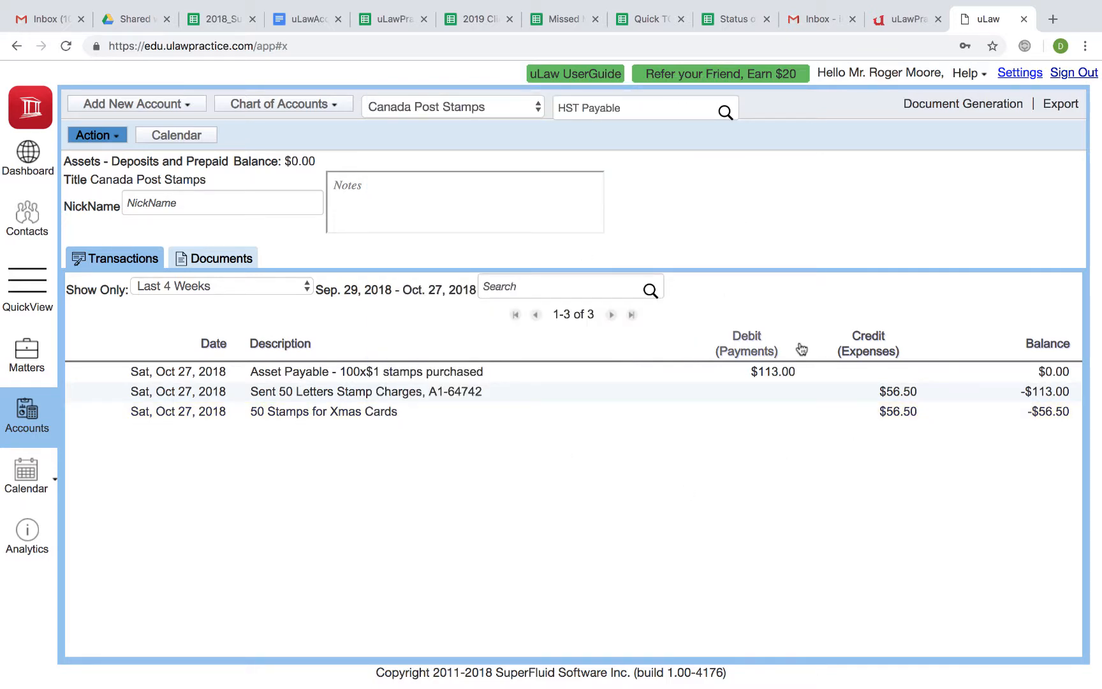
mouse_move(797, 5)
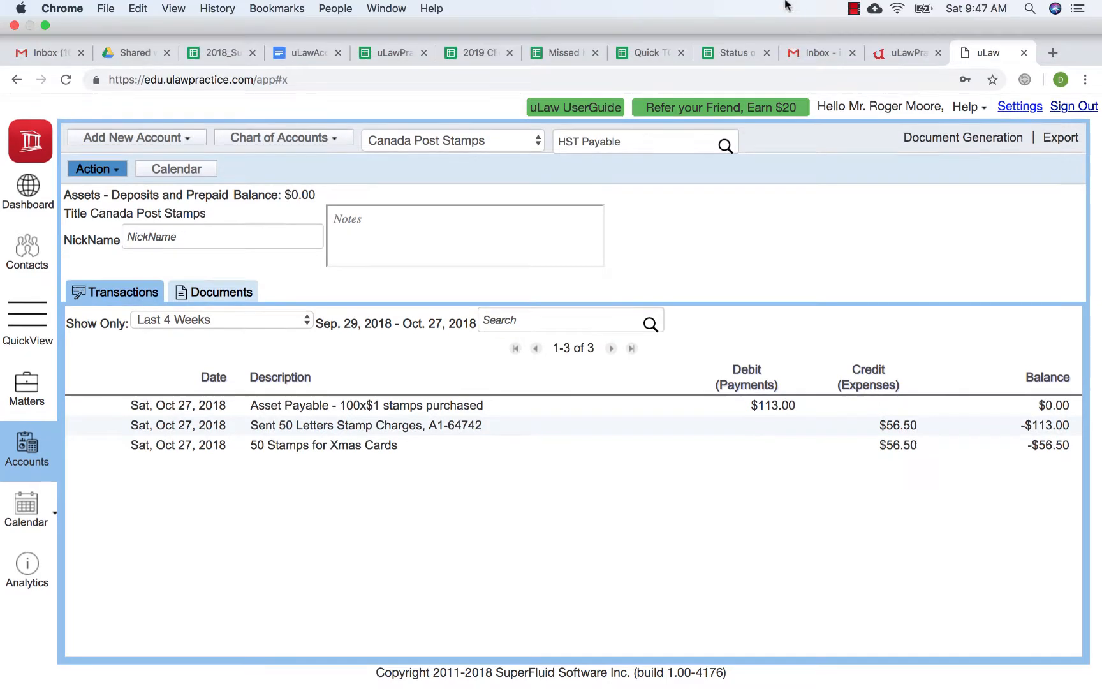
click(853, 12)
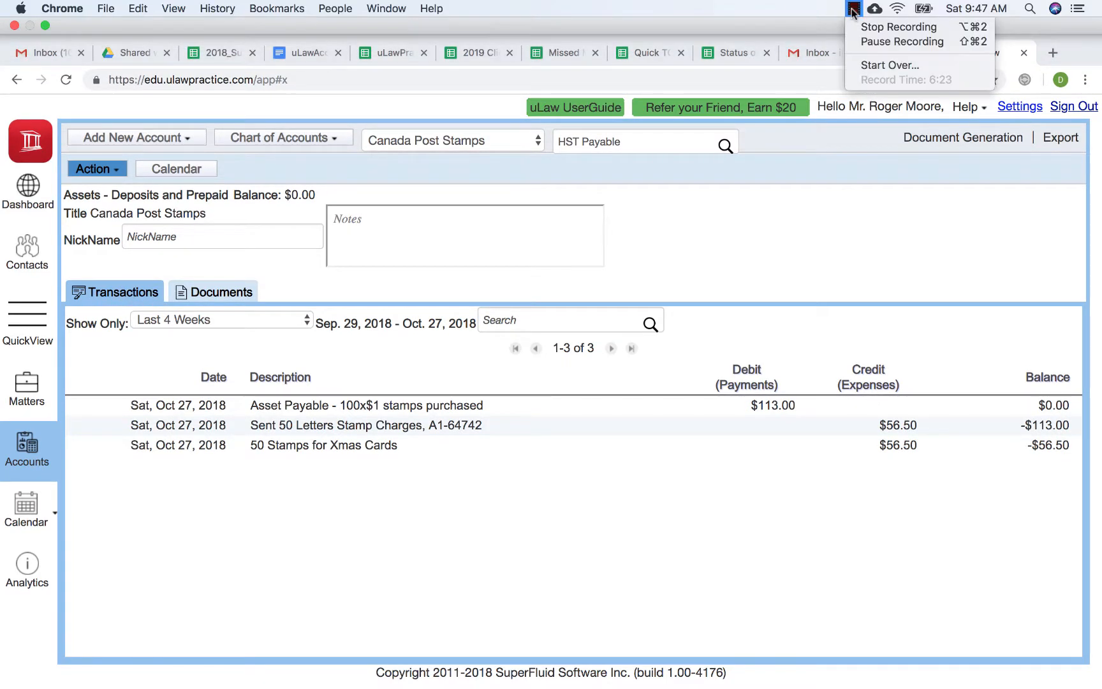
click(865, 27)
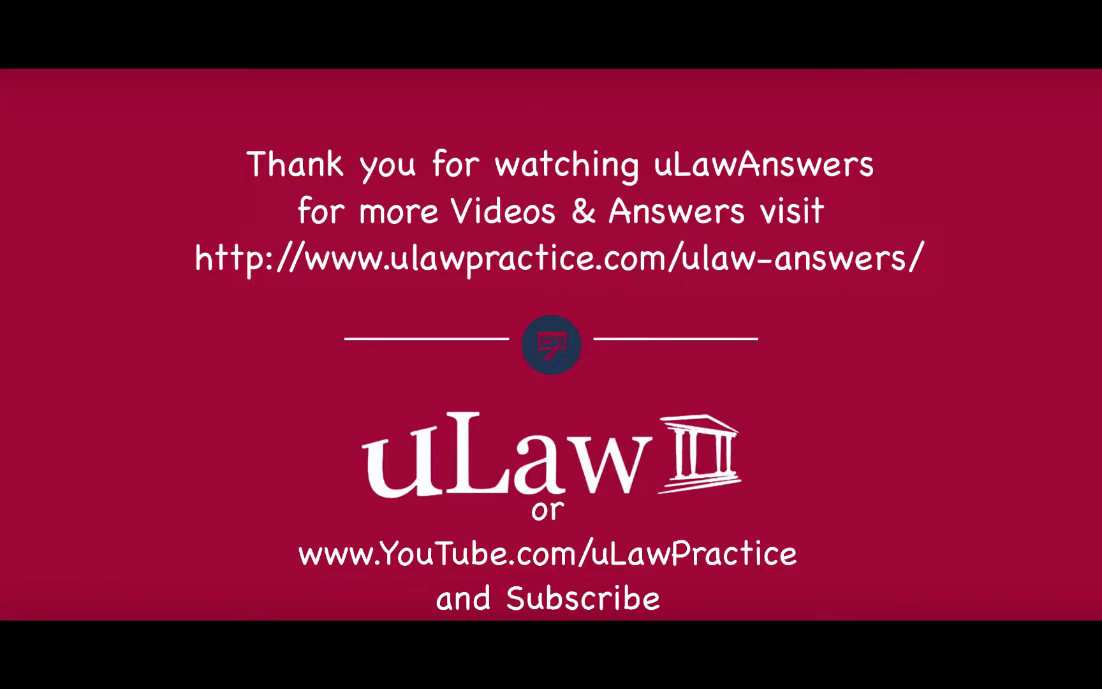